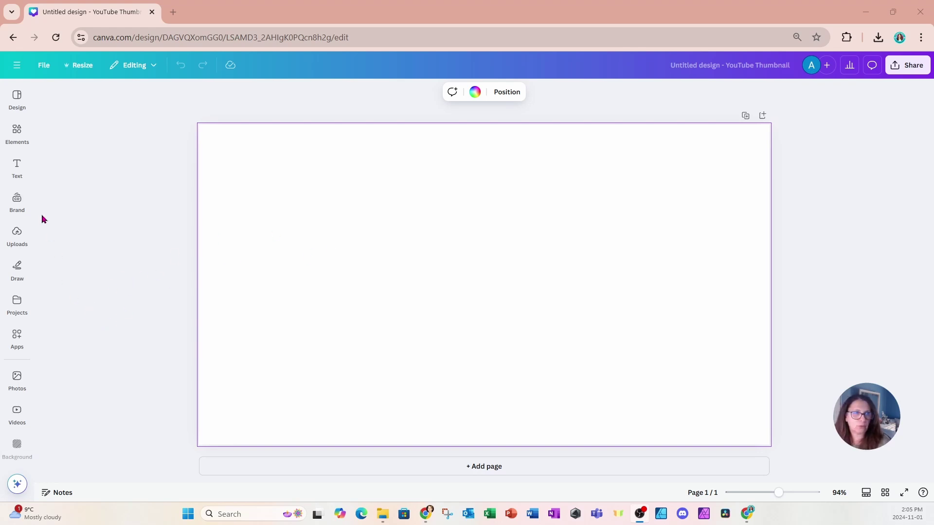
Insert the plain unfilled table with three columns and four rows from the table elements onto the blank page
left_click(17, 168)
left_click(17, 134)
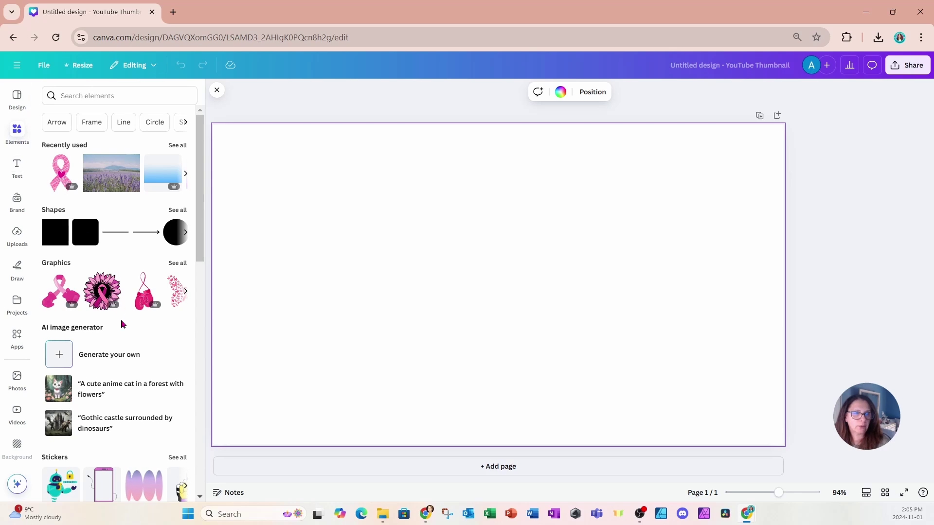
scroll(121, 323, "down", 6)
scroll(121, 323, "down", 4)
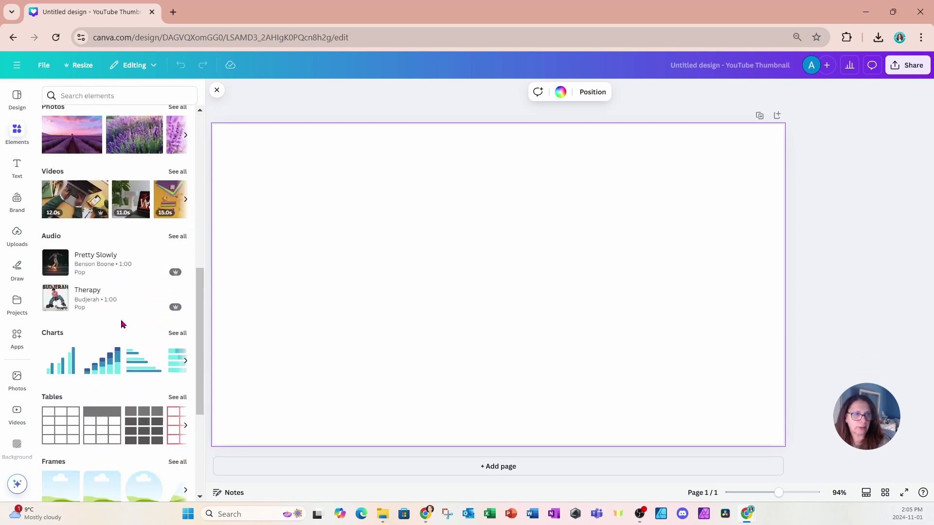
left_click(59, 369)
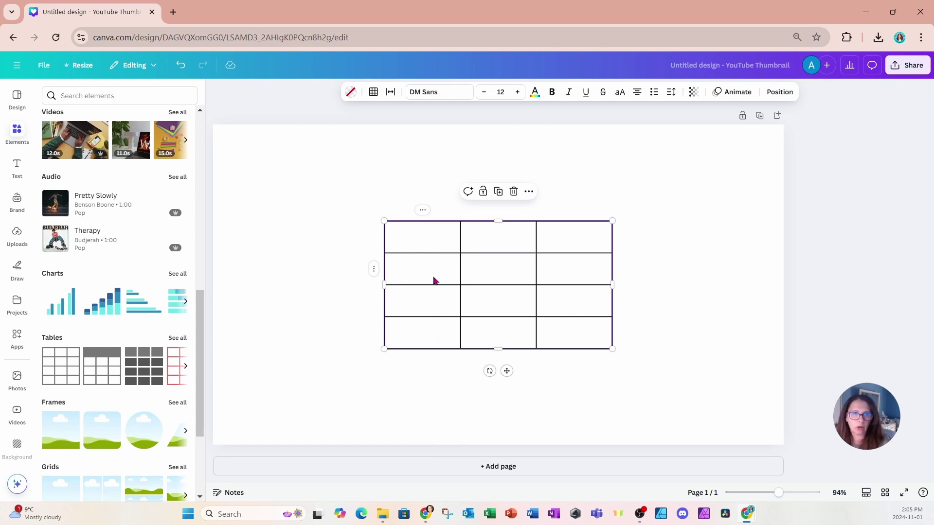
Delete two of the table's columns so that only one column remains
left_click(423, 211)
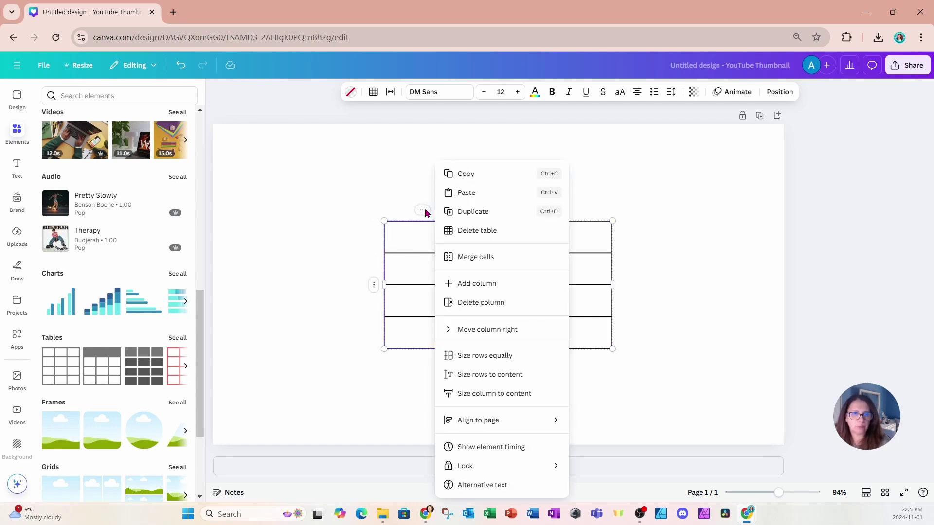
left_click(467, 304)
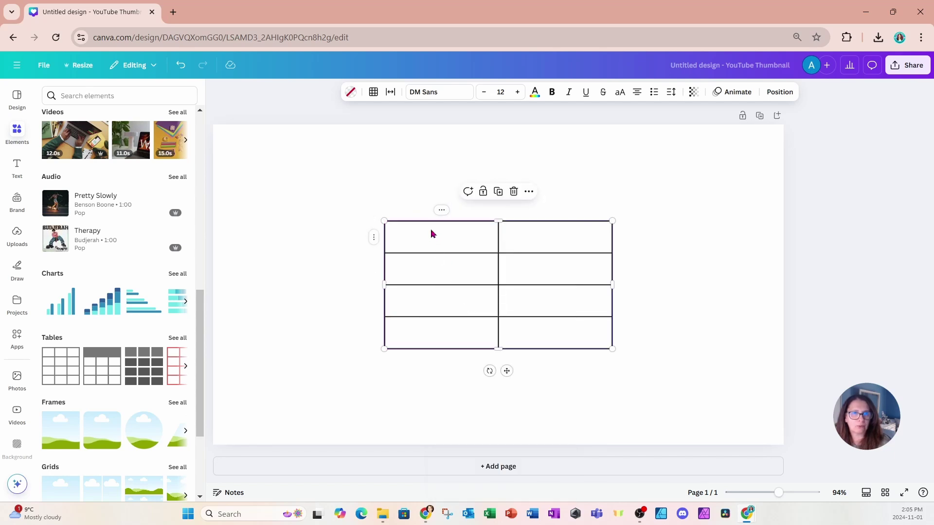
left_click(441, 211)
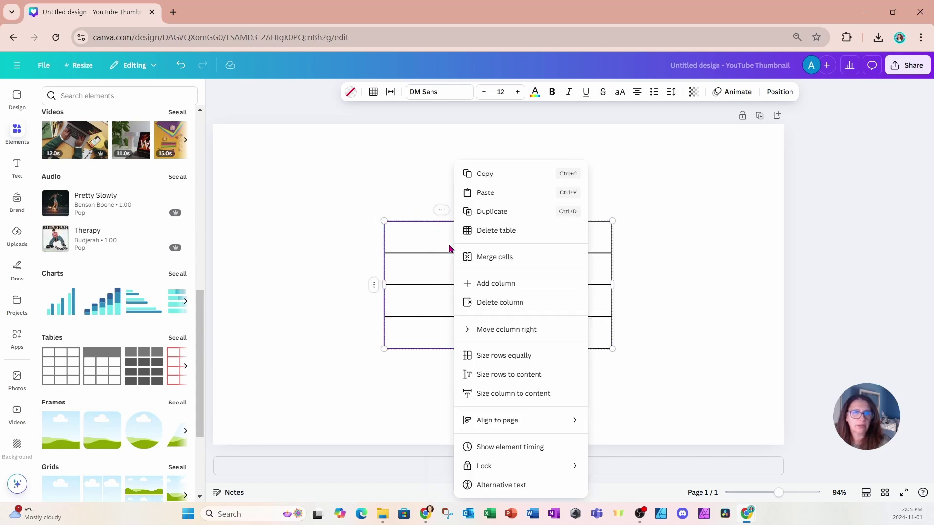
left_click(467, 302)
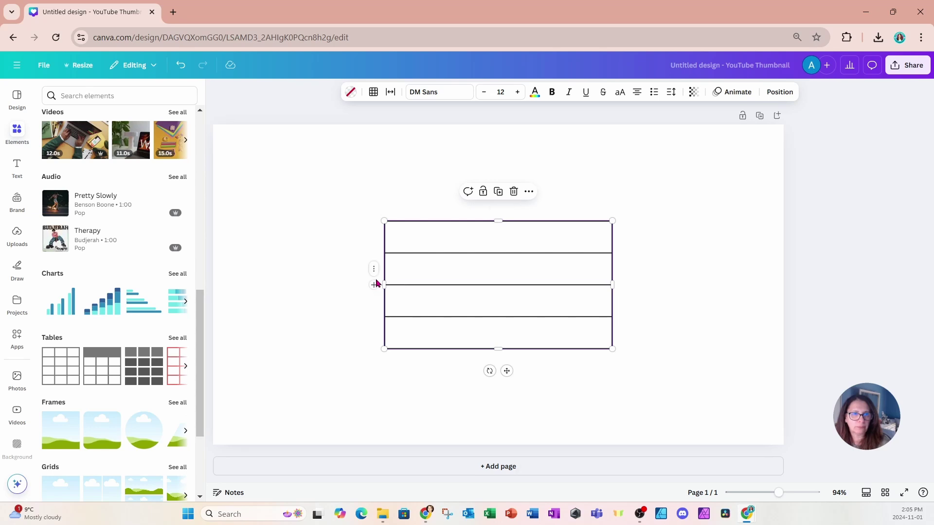
Delete three of the table's rows so that only a single cell remains
left_click(373, 273)
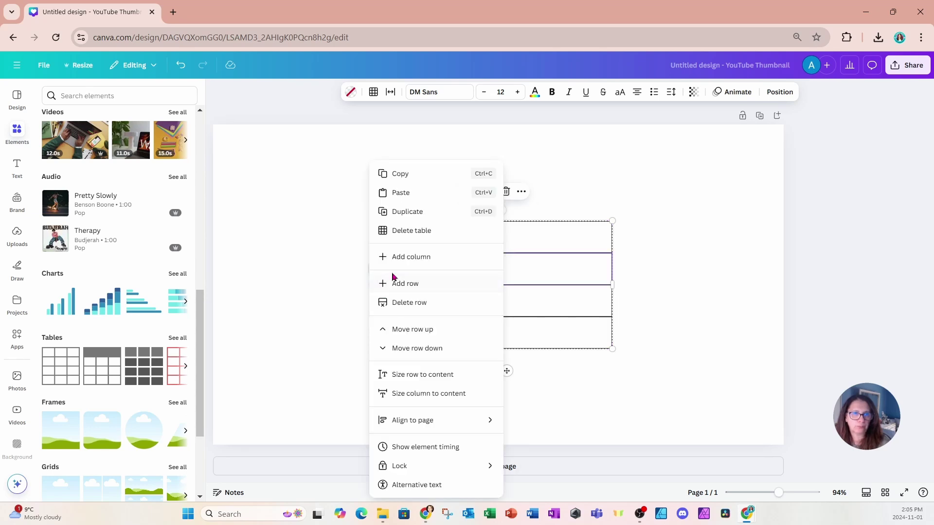
left_click(399, 304)
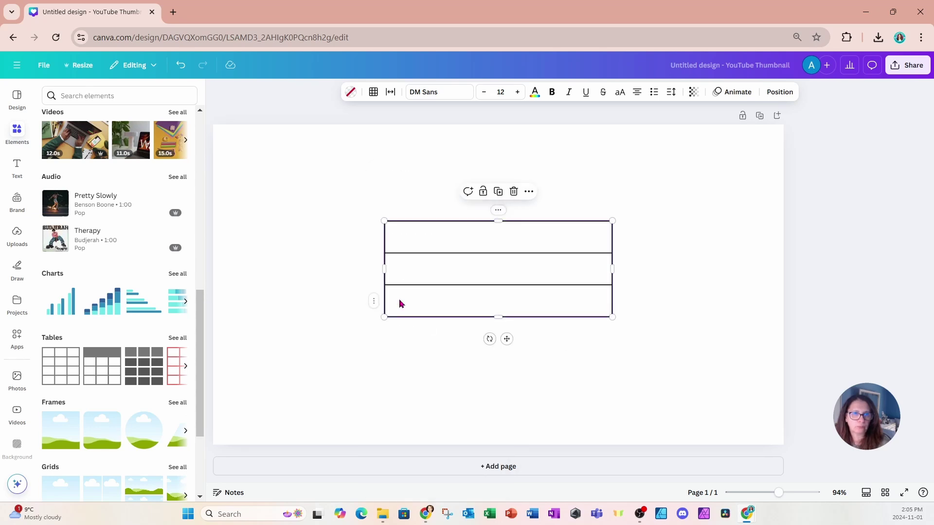
left_click(373, 300)
left_click(400, 329)
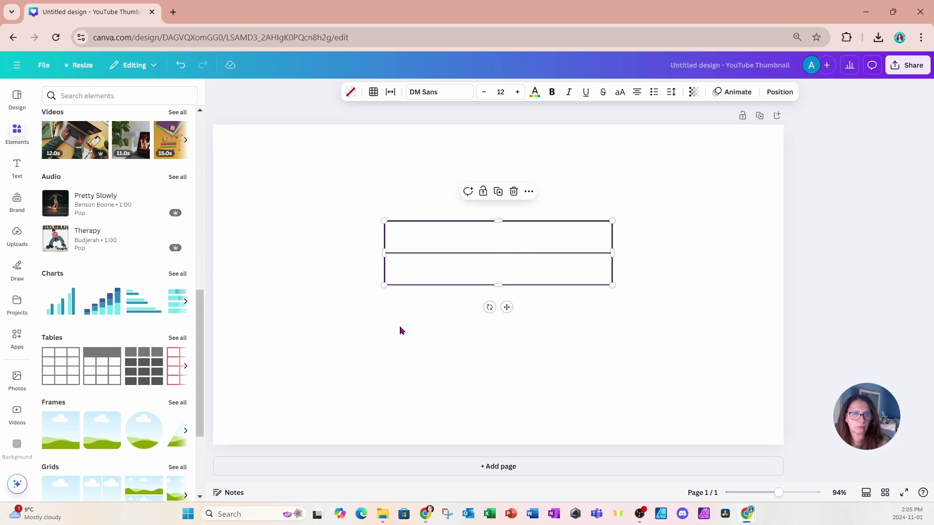
left_click(374, 271)
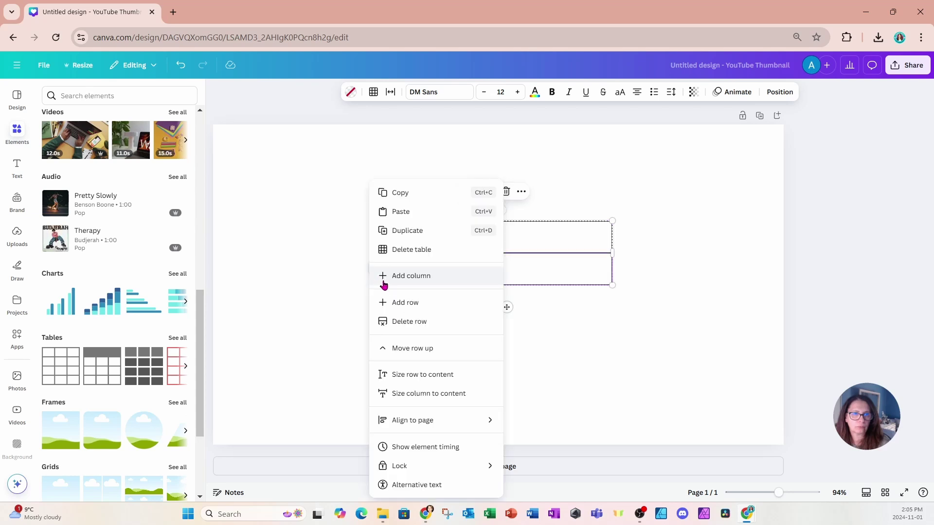
left_click(394, 322)
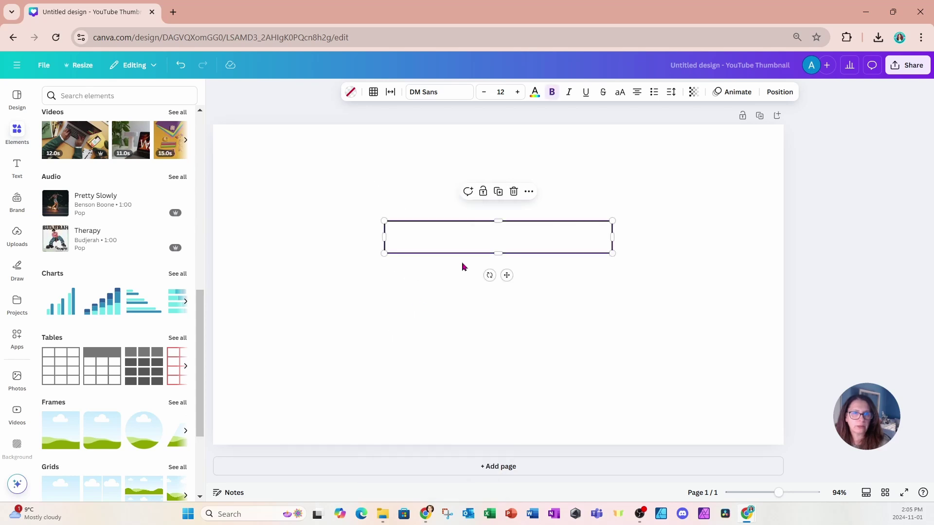
Reposition and enlarge the single-cell table to span most of the page width, and enter the text "IMPOSSIBLE" in it
left_click_drag(507, 276, 388, 322)
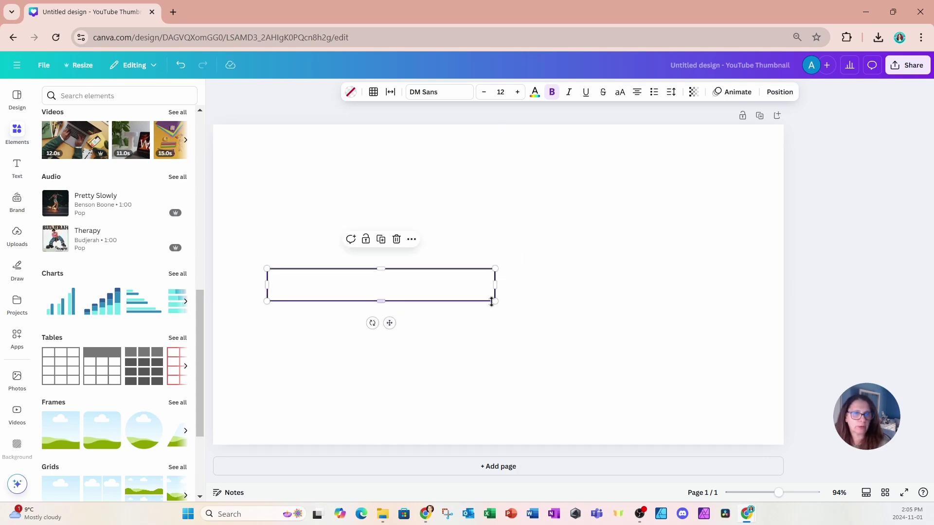
left_click_drag(493, 299, 721, 339)
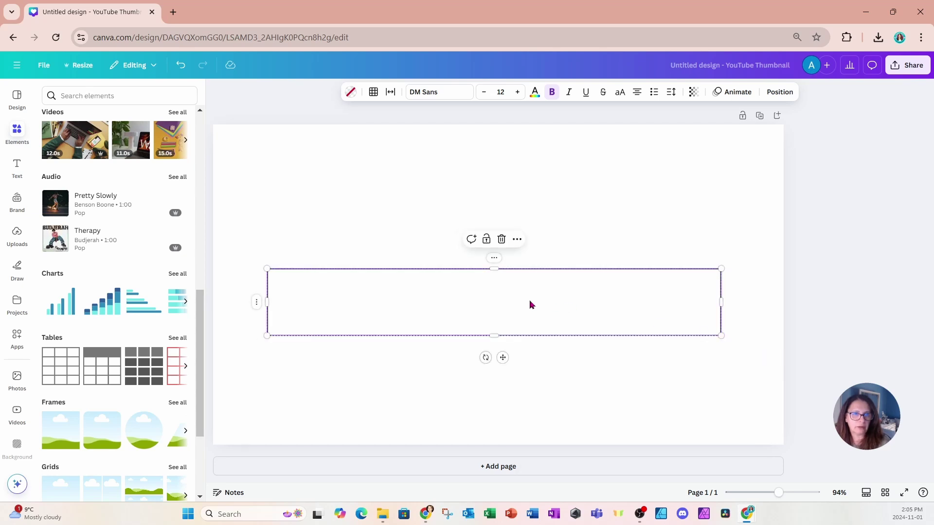
left_click(503, 302)
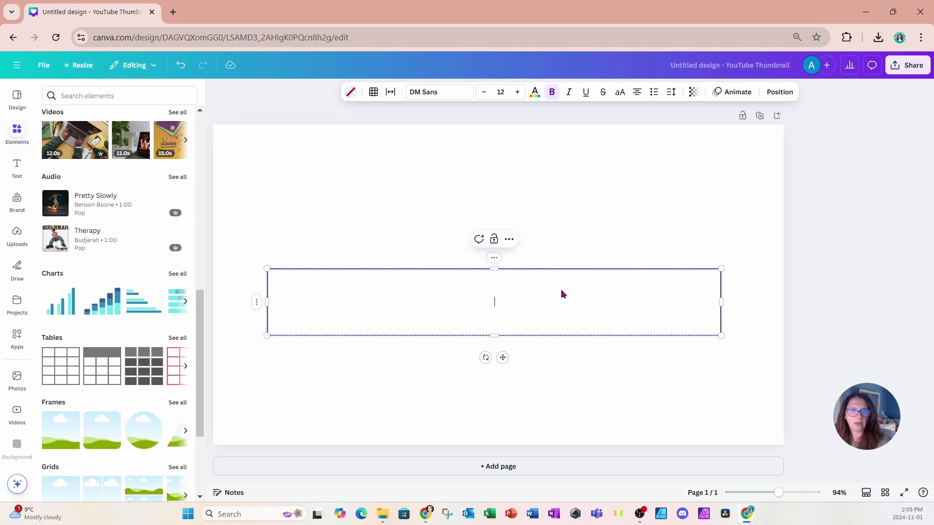
type("IMPOSSIB")
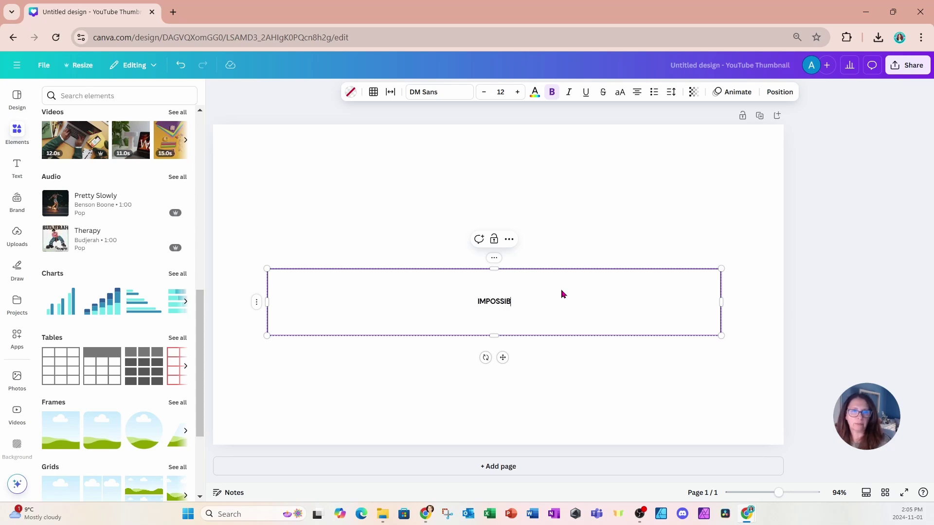
type("LE")
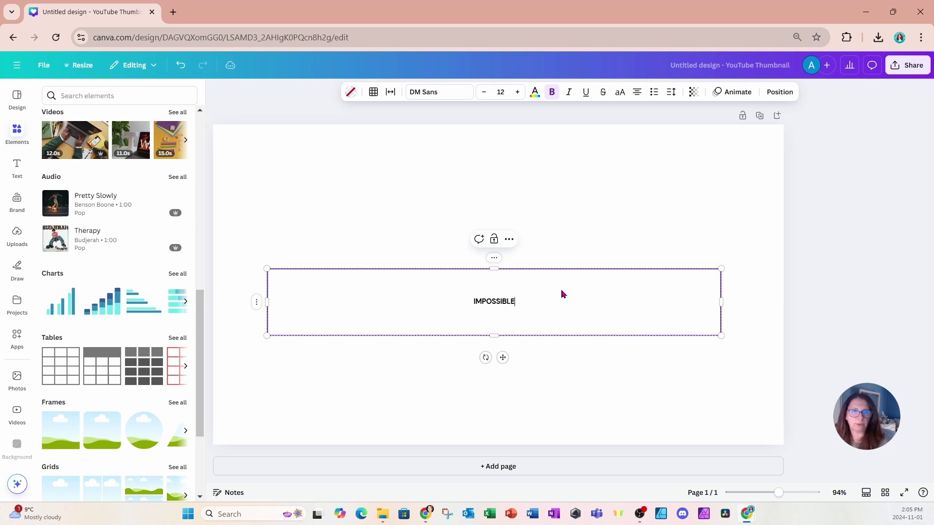
Change the font of the word IMPOSSIBLE to Zuume Rough Bold, searching the fonts for "ZUU"
double_click(509, 305)
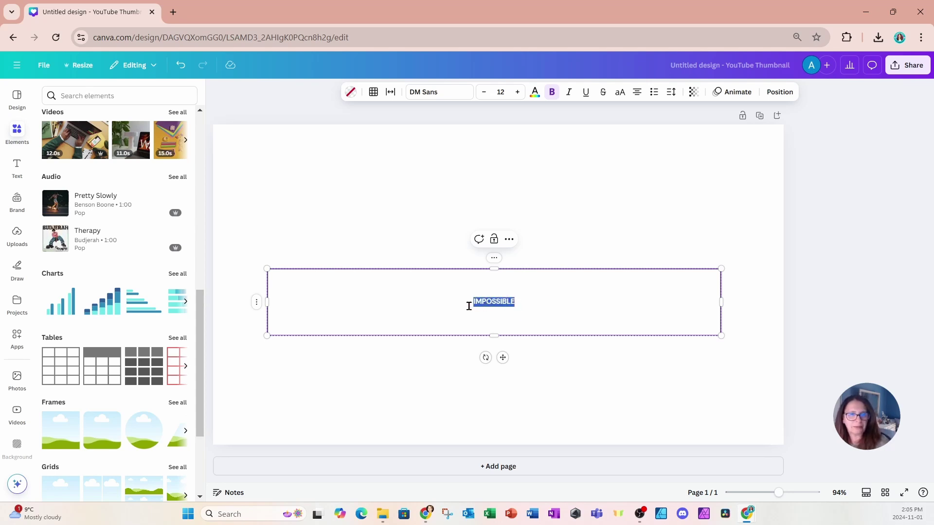
left_click(435, 98)
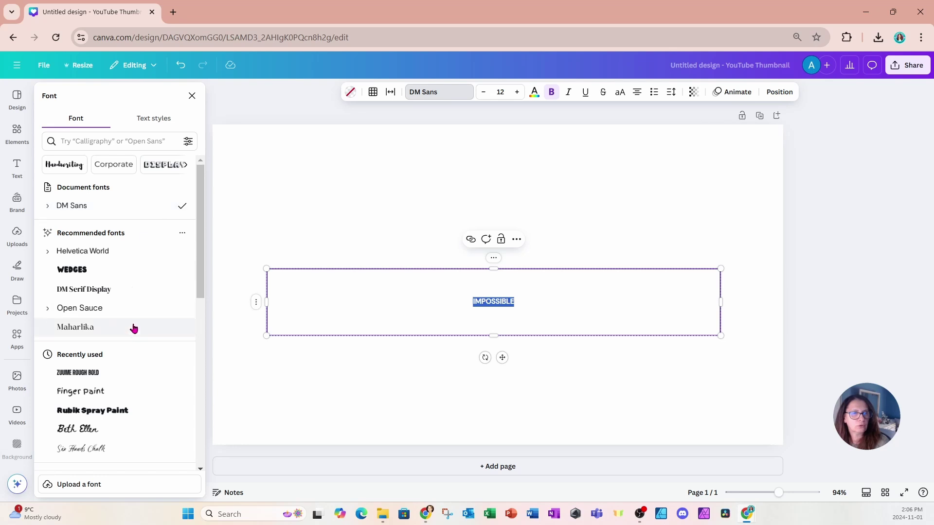
left_click(109, 141)
type("ZUU")
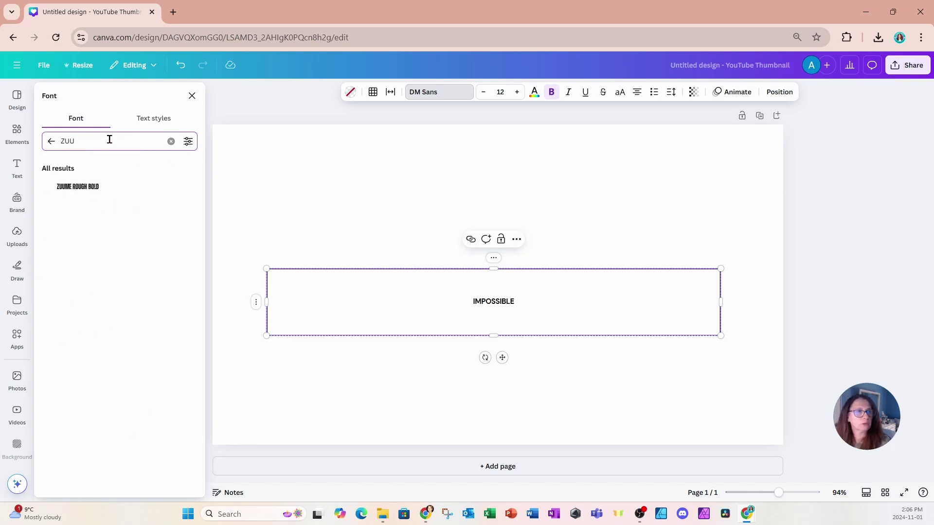
left_click(76, 189)
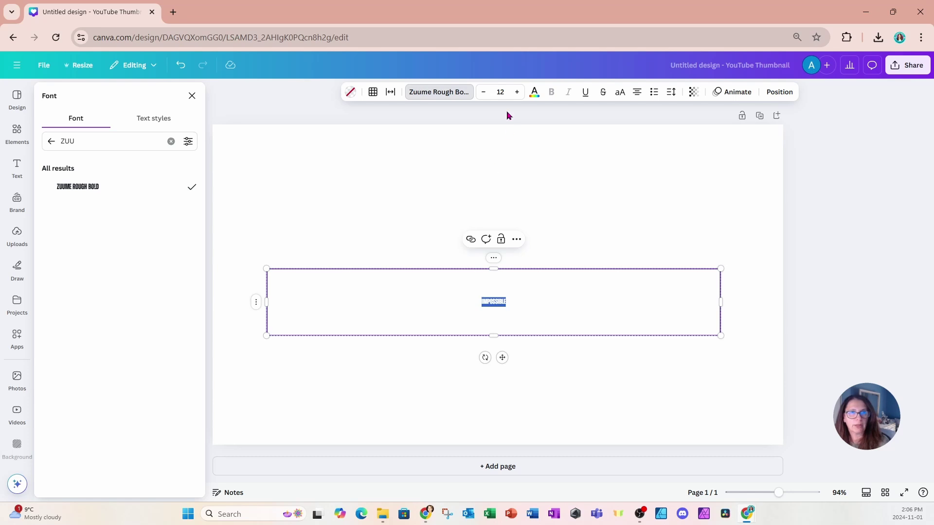
Set the font size of the word IMPOSSIBLE to 163
left_click(500, 93)
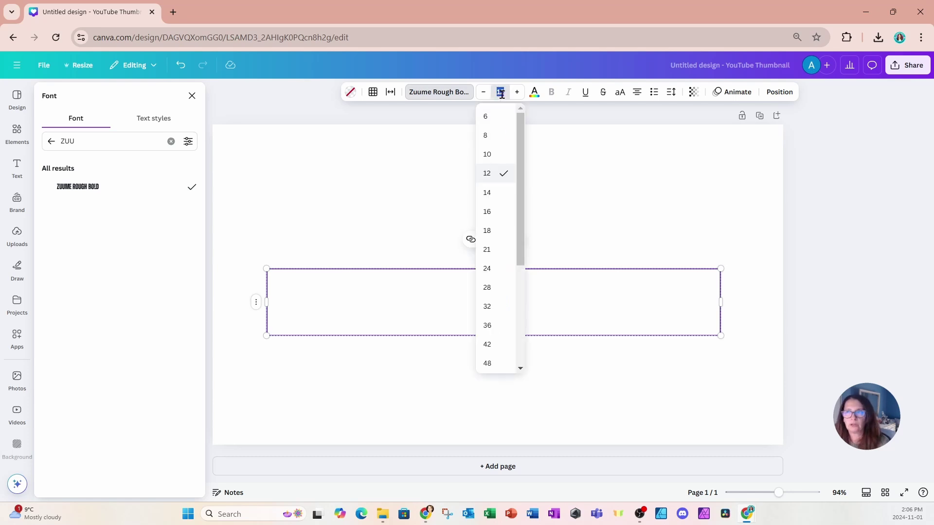
type("1")
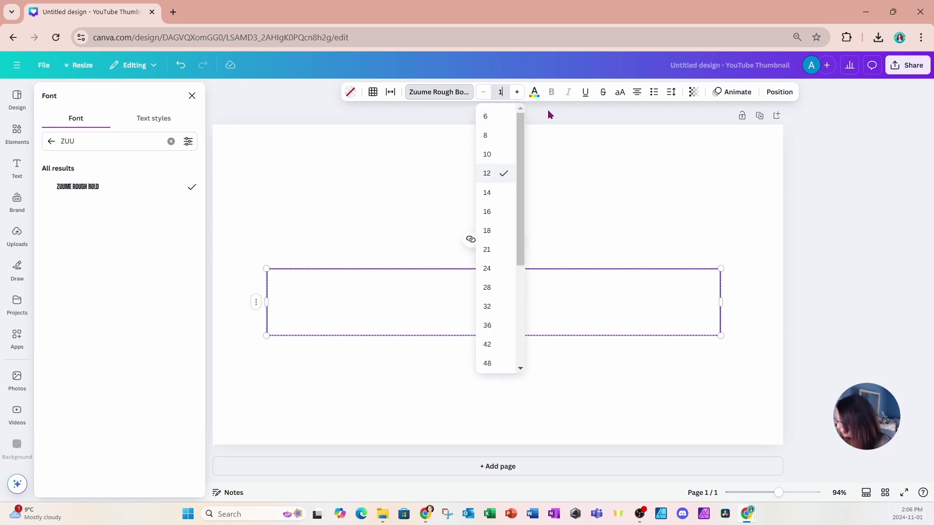
type("63")
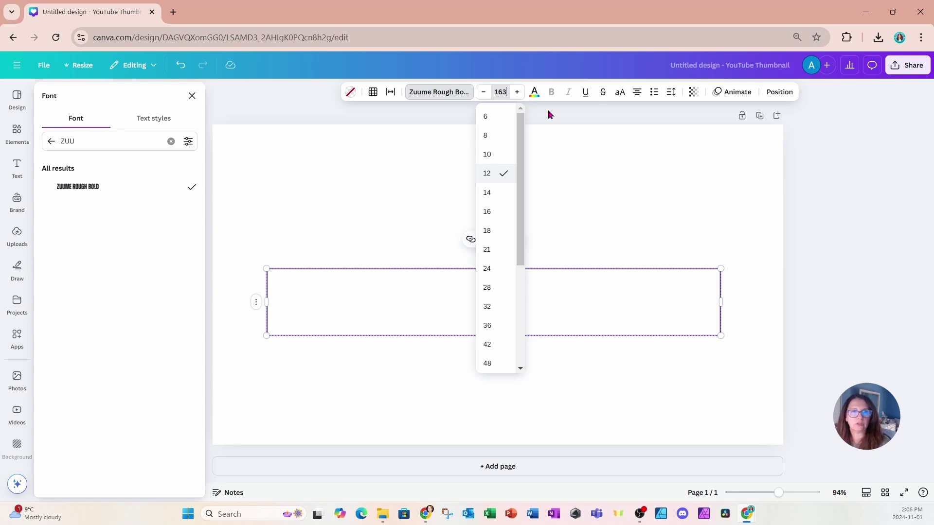
key("Return")
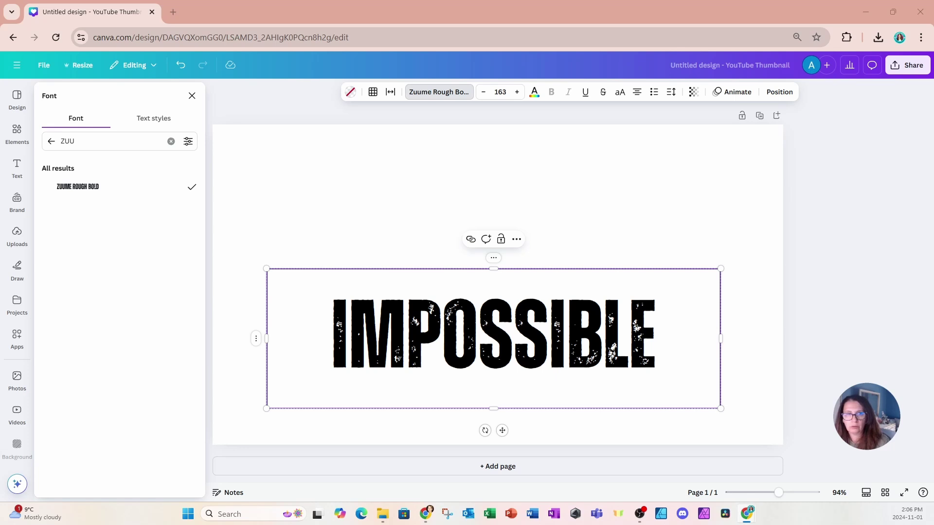
Move the IMPOSSIBLE table slightly higher on the page
left_click(688, 220)
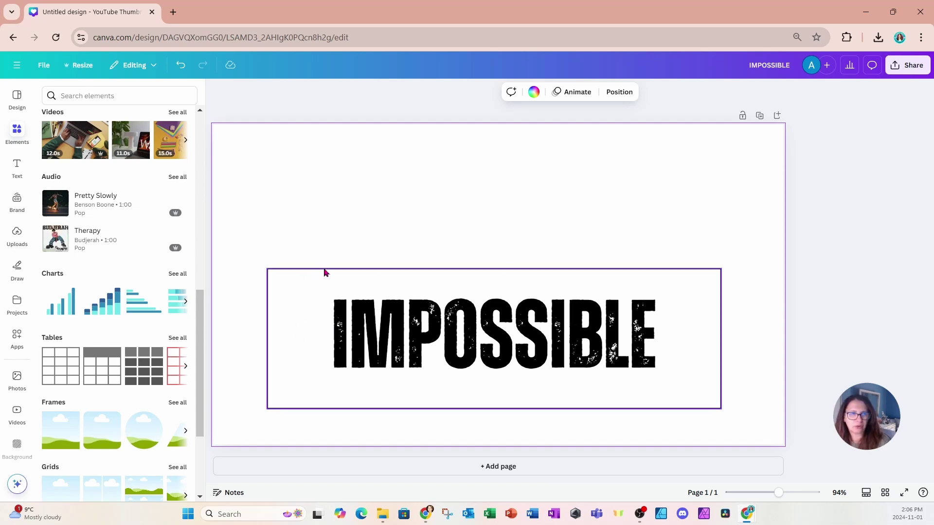
left_click(431, 383)
left_click_drag(431, 384, 470, 334)
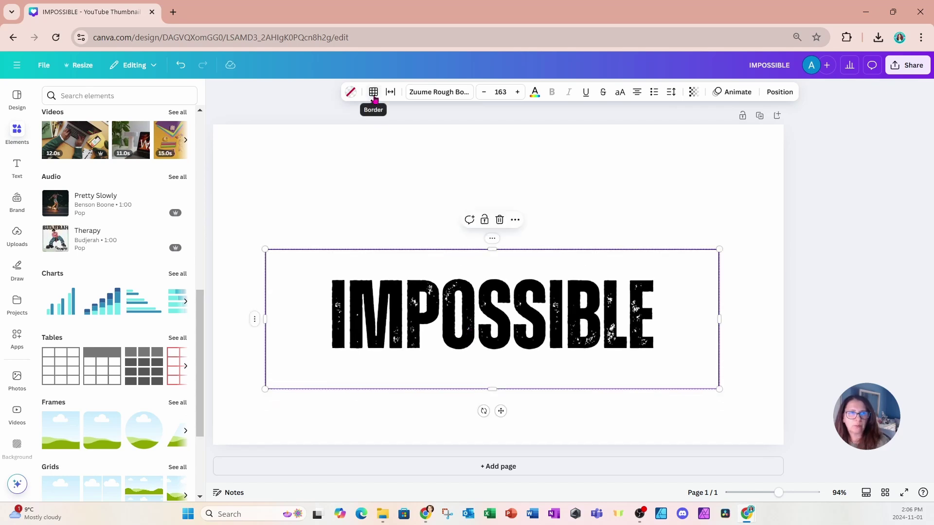
Color the left and right borders of the IMPOSSIBLE cell white so they blend into the page
left_click(374, 93)
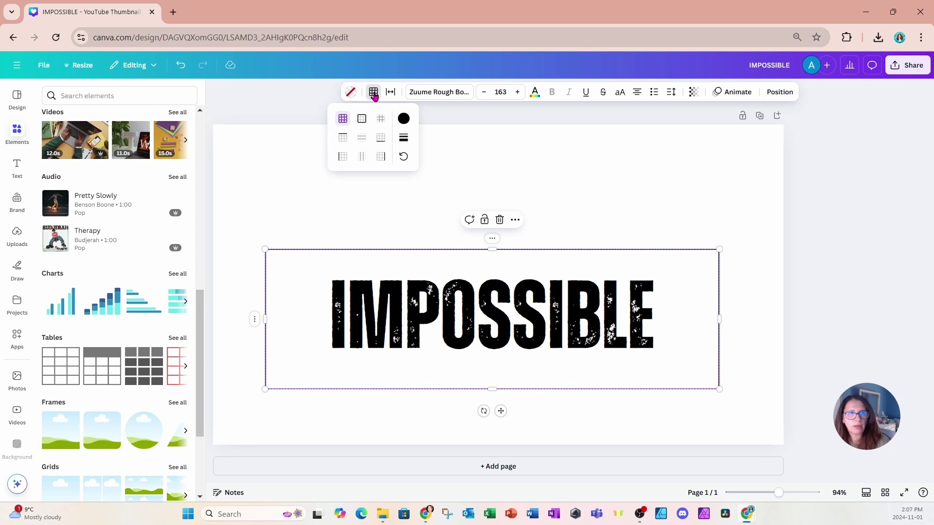
left_click(342, 159)
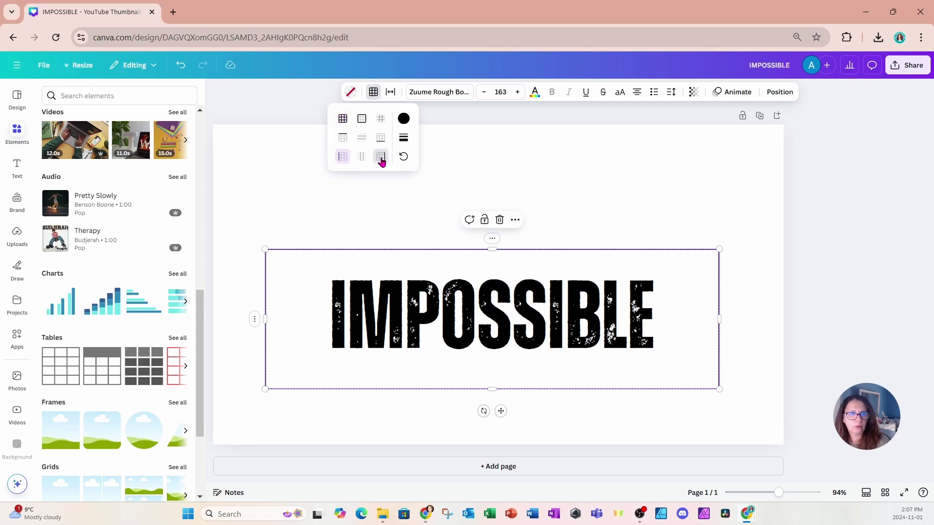
left_click(406, 122)
left_click(475, 151)
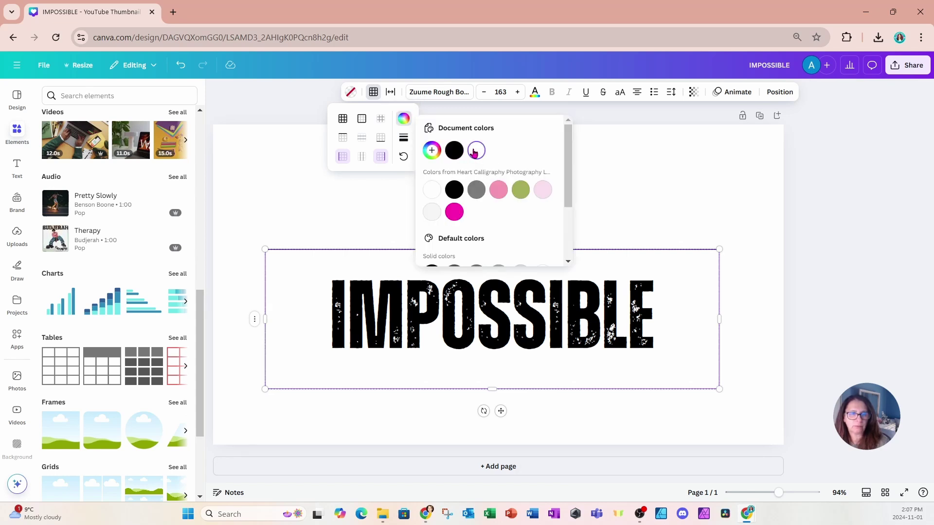
left_click(689, 210)
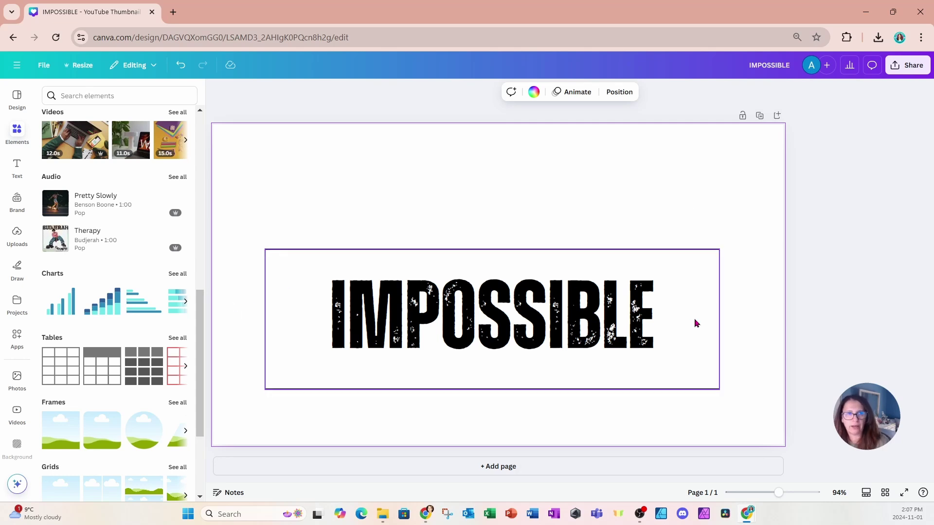
Set the border weight of the IMPOSSIBLE table to 10 with a solid line
left_click(320, 273)
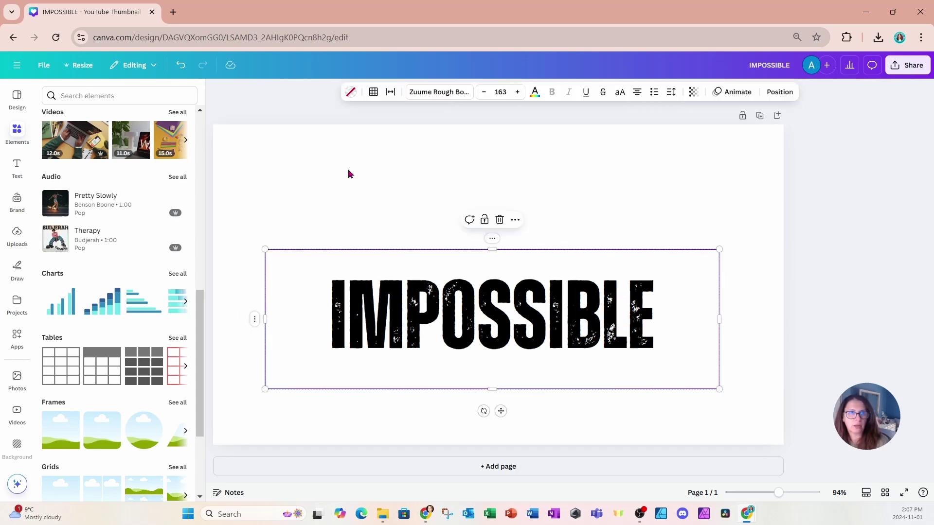
left_click(374, 93)
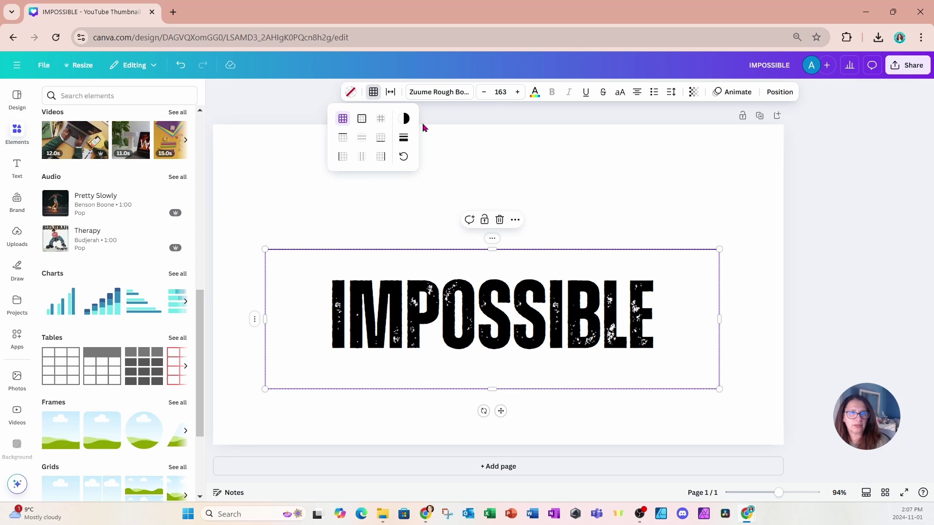
left_click(406, 141)
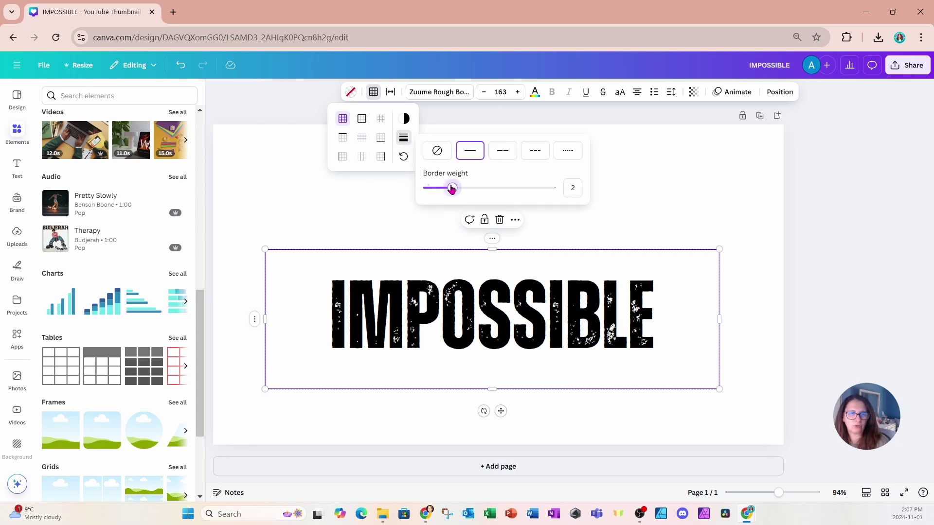
left_click_drag(452, 188, 563, 193)
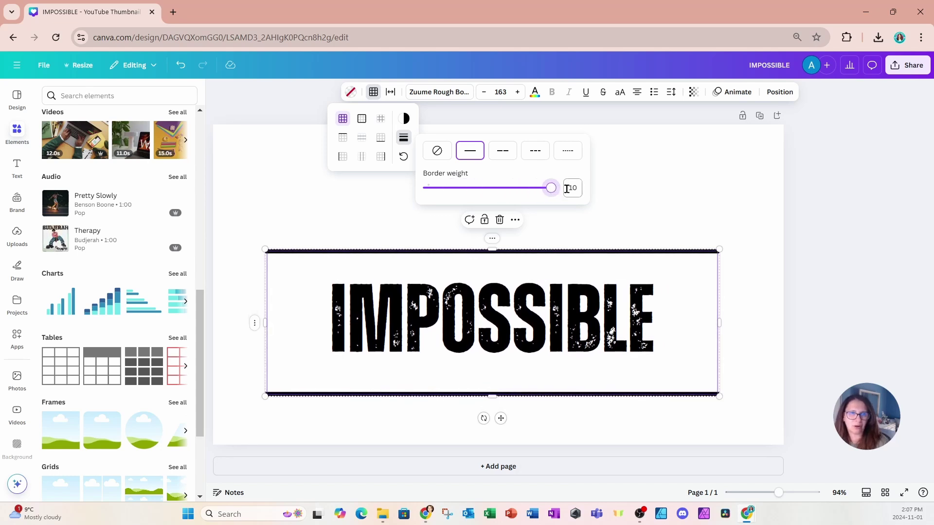
Try to raise the border weight of the IMPOSSIBLE table to 15
left_click(573, 189)
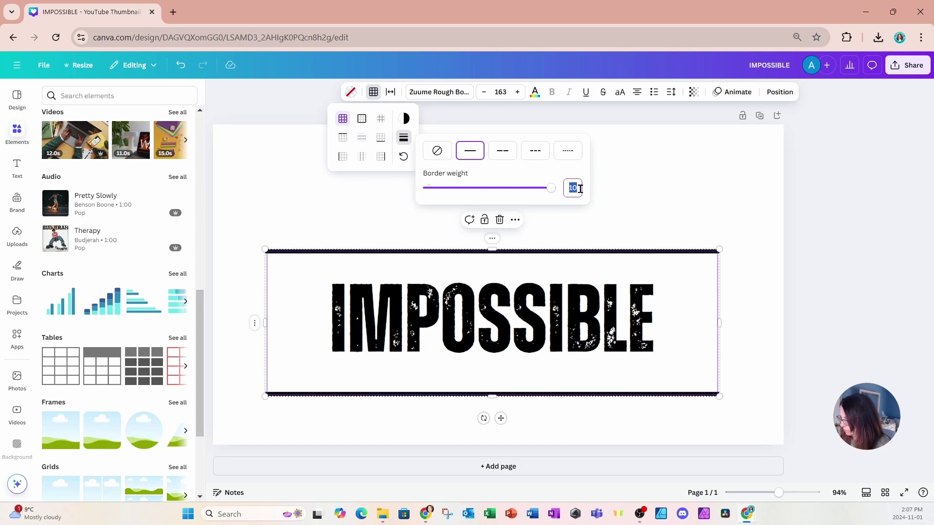
type("15")
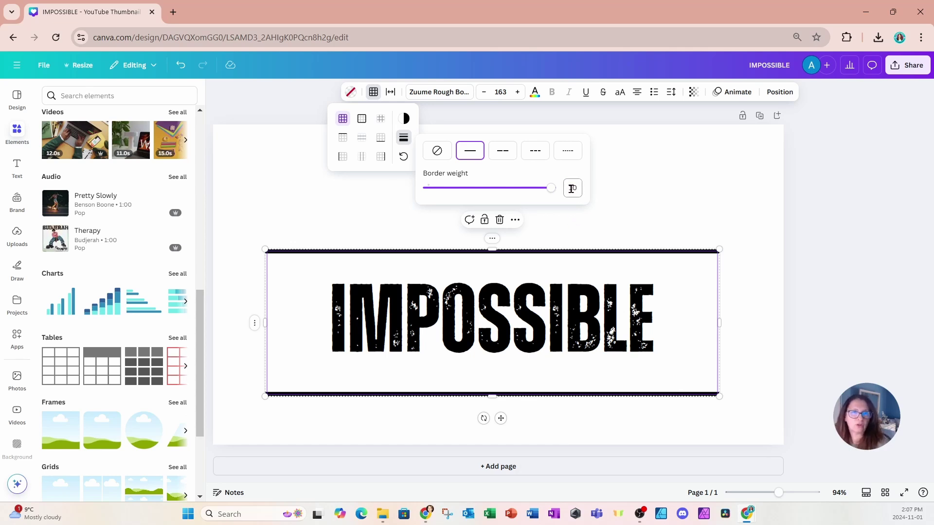
left_click(656, 215)
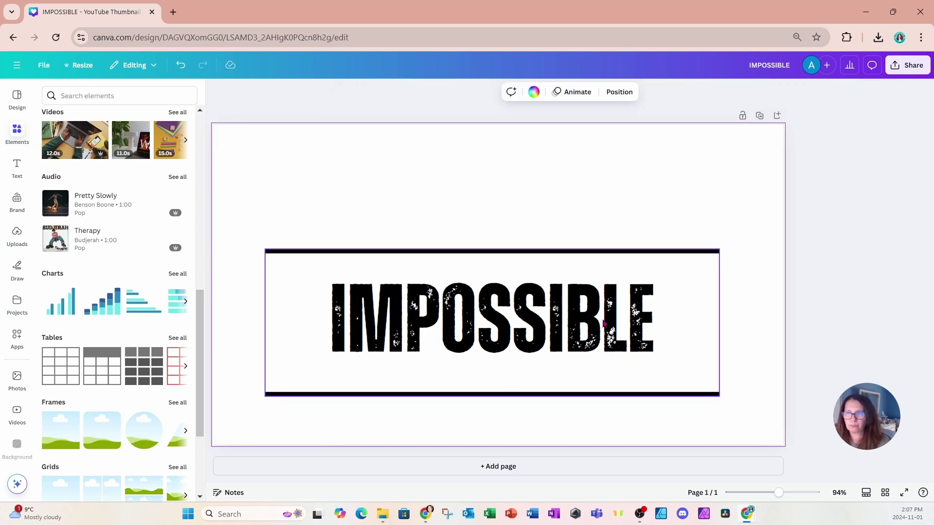
Move the IMPOSSIBLE table slightly higher and add a left-aligned subheading text box just above its top border
left_click_drag(604, 324, 597, 310)
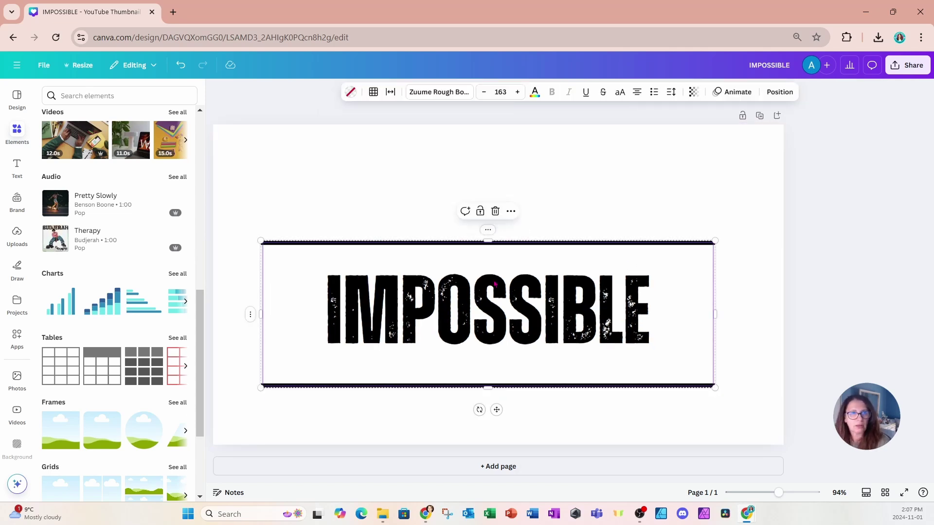
left_click(17, 165)
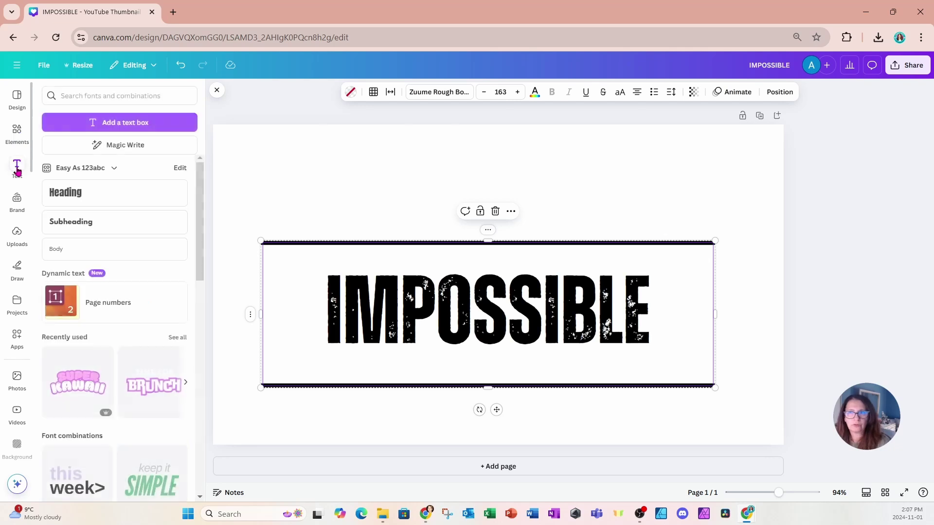
left_click(71, 222)
left_click_drag(496, 466, 498, 249)
left_click(575, 94)
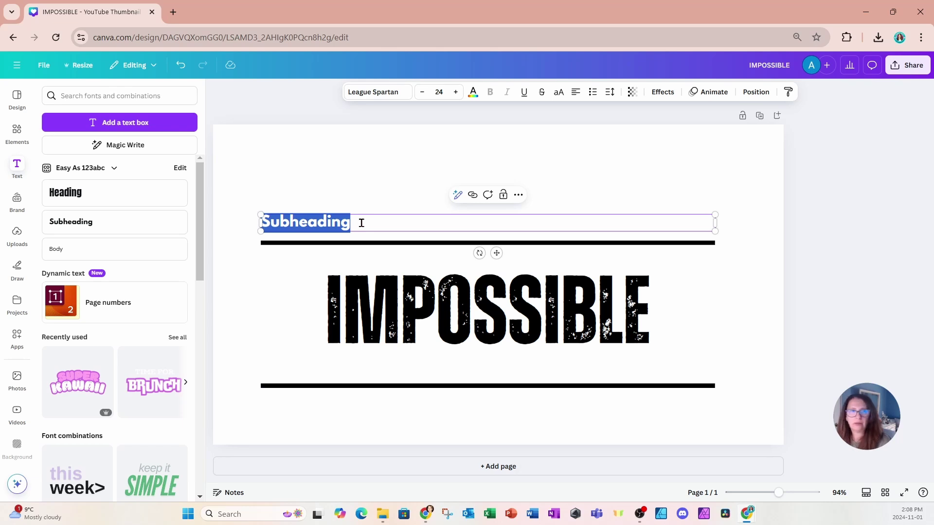
Replace the subheading's placeholder text with "Let's make"
key("BackSpace")
type("L")
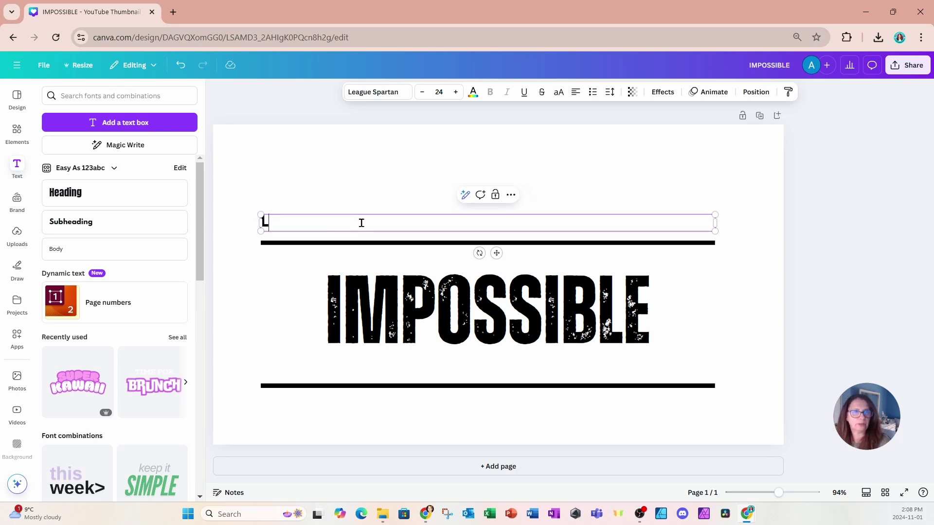
type("et's ")
type("make")
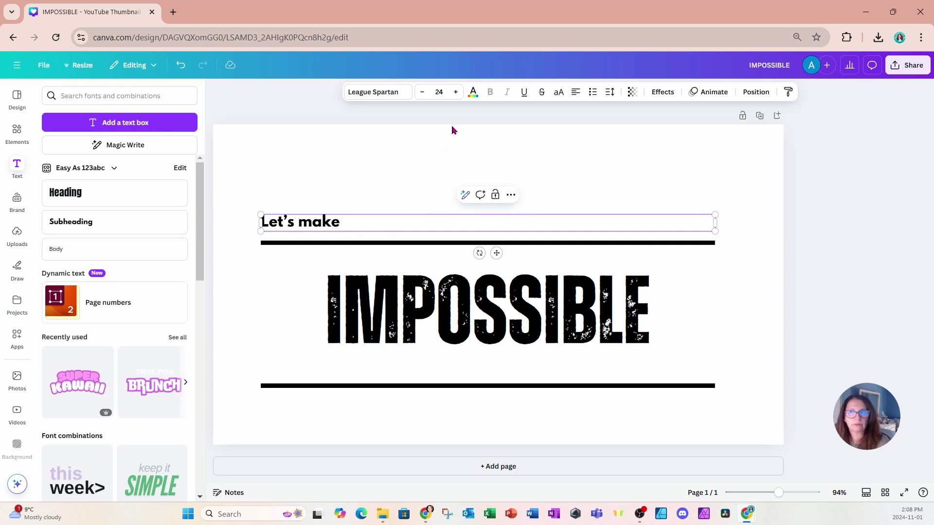
key("Escape")
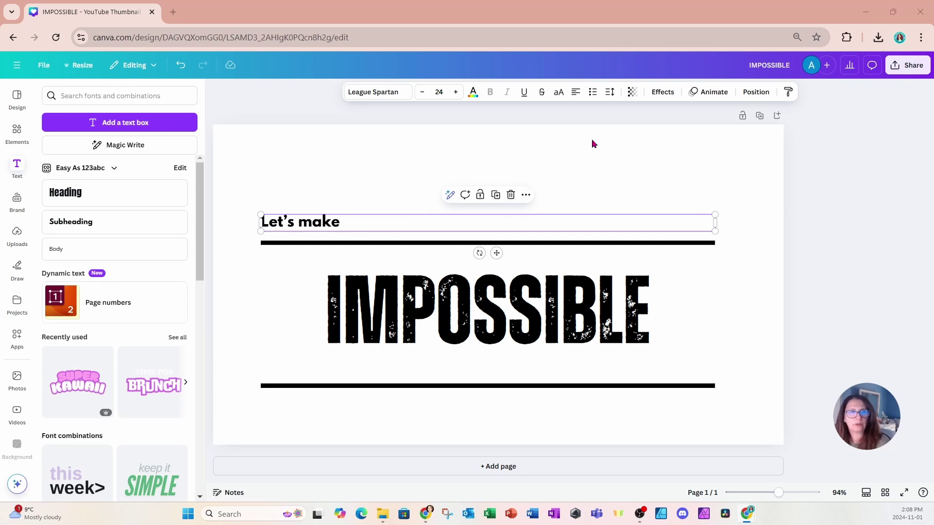
Set the "Let's make" text to size 51, narrow its box, and scale it up to 55.5 above the top border
left_click(438, 93)
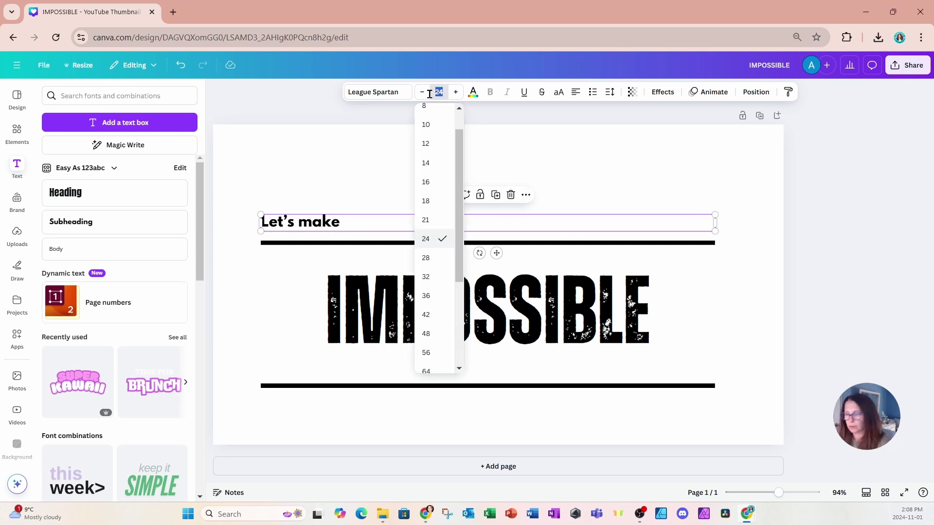
type("51")
key("Return")
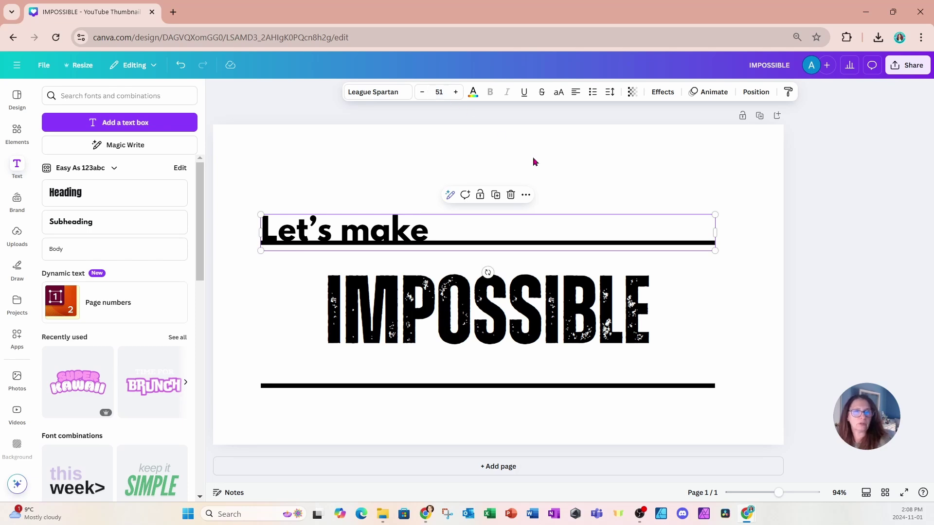
left_click_drag(717, 230, 470, 207)
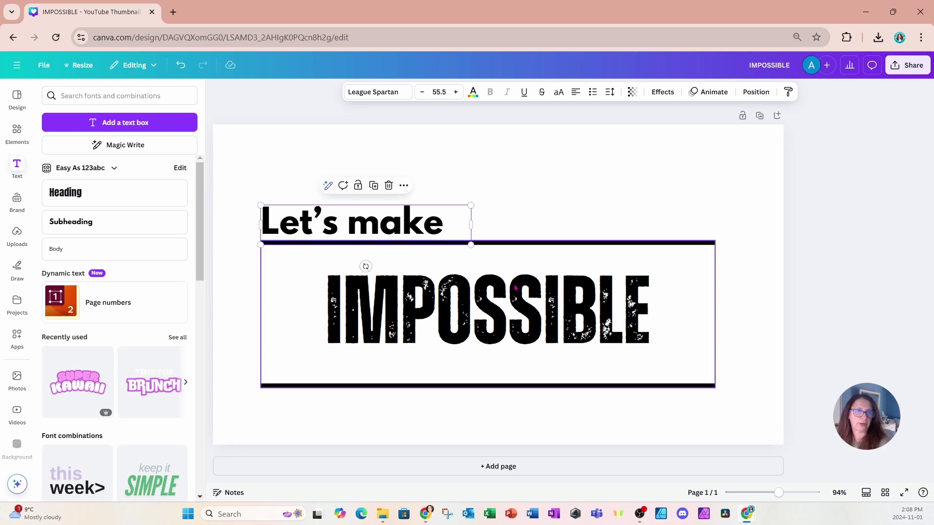
Left-align the word IMPOSSIBLE in its cell and set its letter spacing to 94
left_click(544, 310)
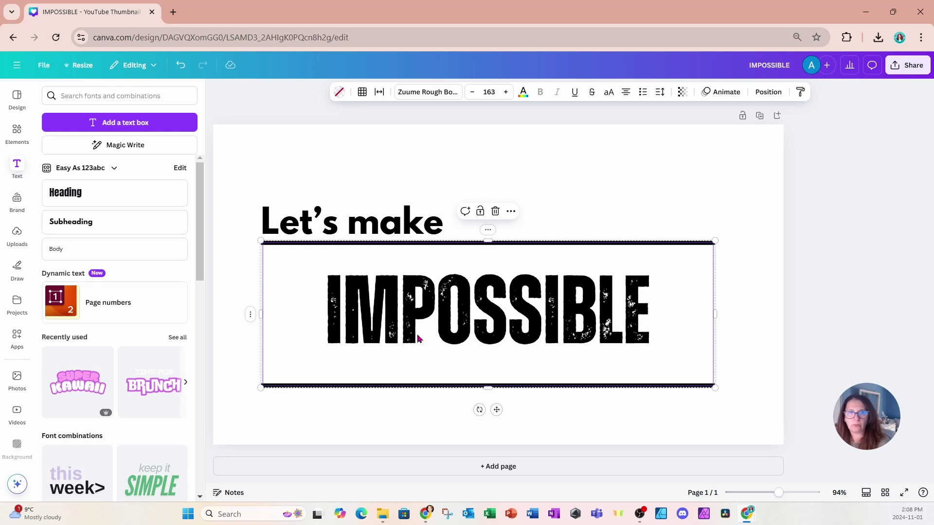
left_click(626, 94)
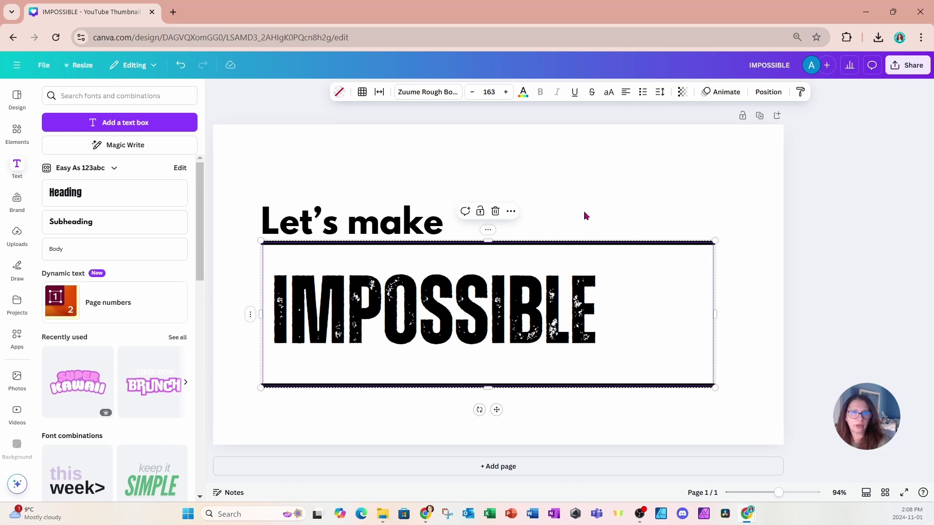
left_click(661, 94)
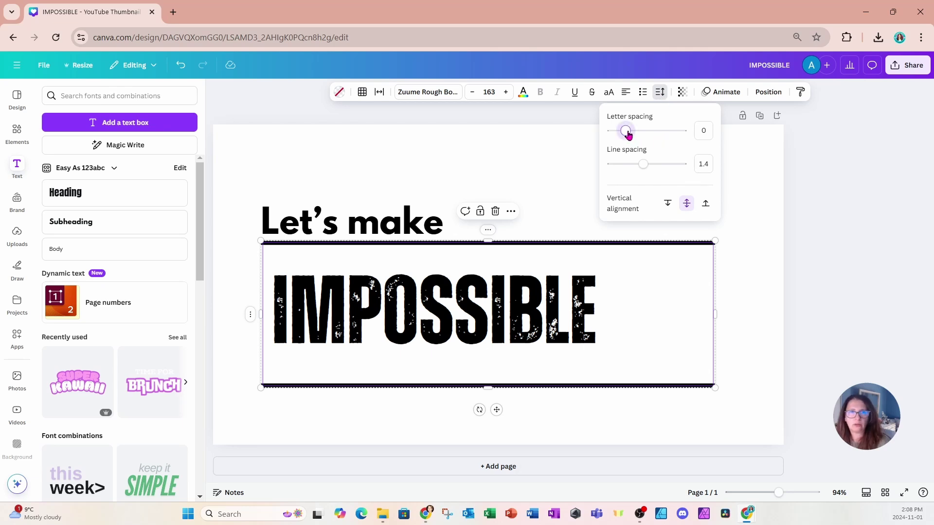
left_click_drag(628, 134, 633, 134)
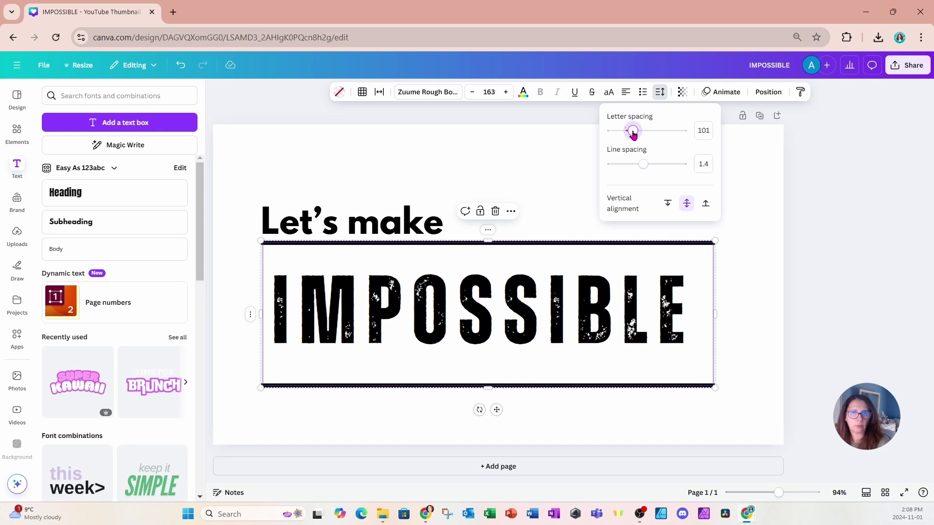
left_click_drag(633, 134, 632, 135)
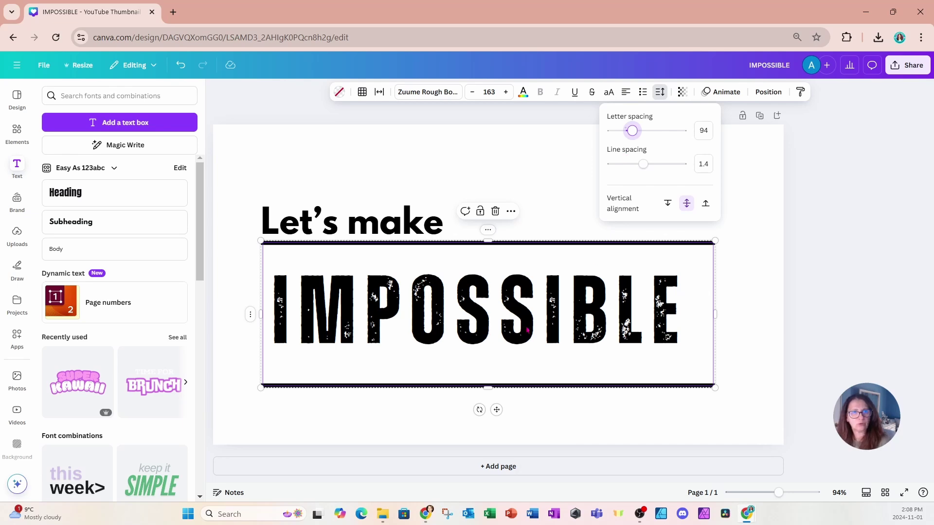
left_click(555, 165)
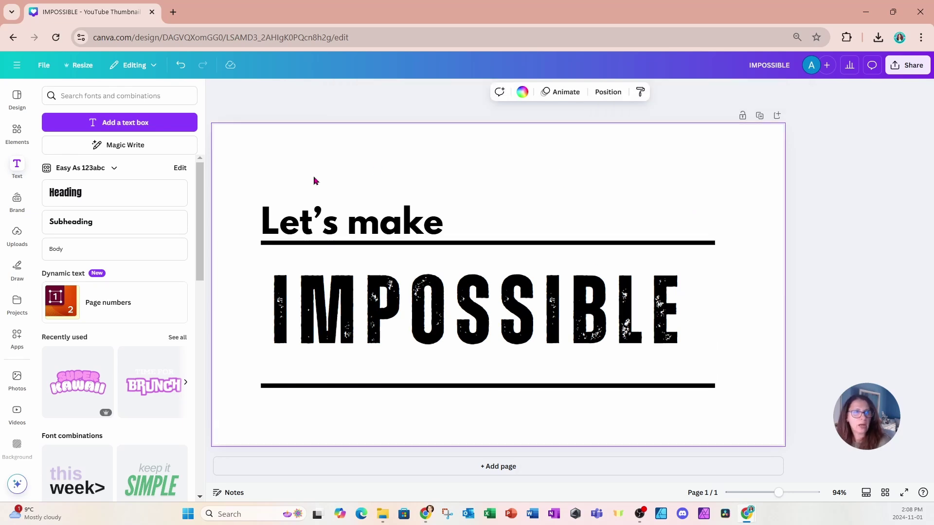
Add a square shape and stretch it into a table-wide rectangle that covers the word IMPOSSIBLE
left_click(17, 133)
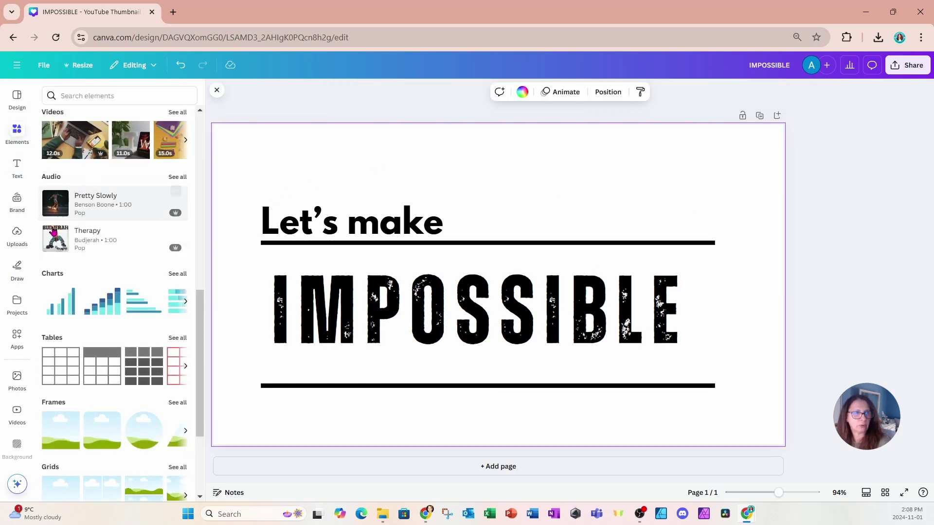
scroll(72, 187, "up", 8)
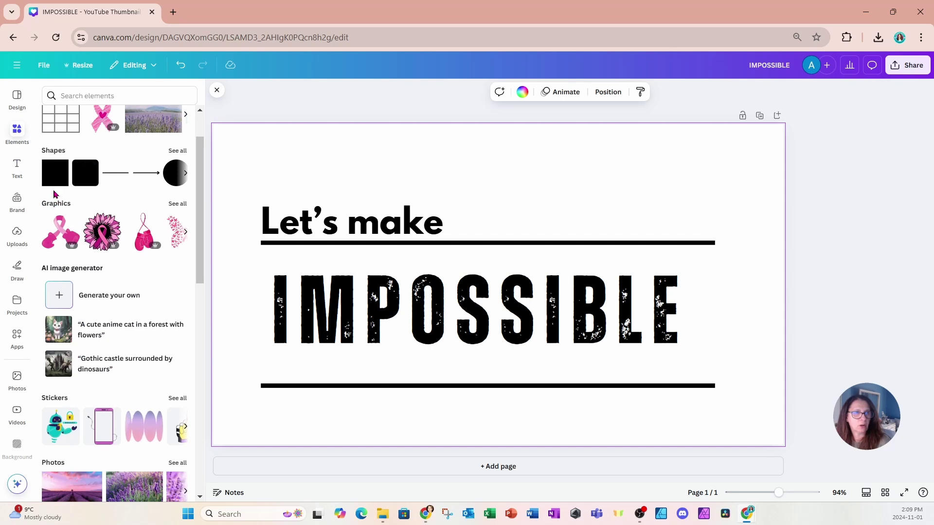
left_click(49, 180)
left_click_drag(506, 309, 715, 311)
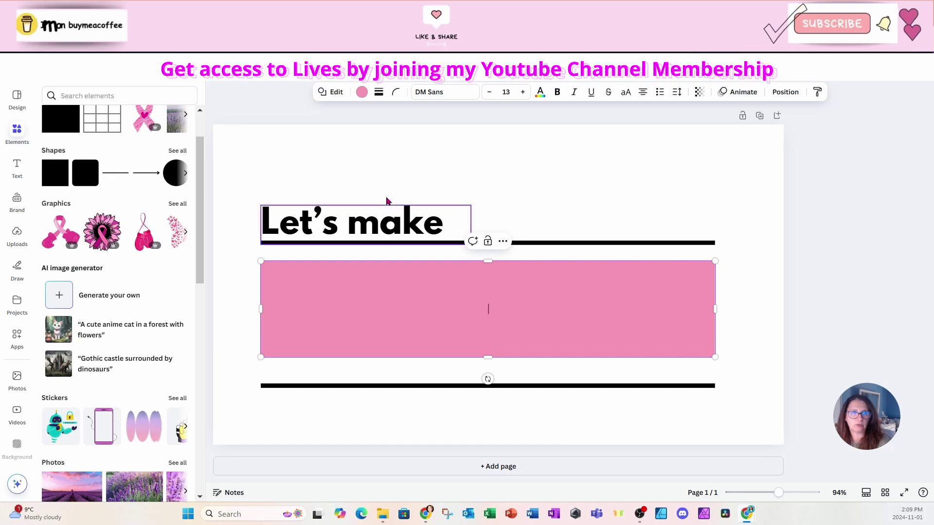
Fill the rectangle with white and extend its height toward the table's top and bottom borders
left_click(361, 92)
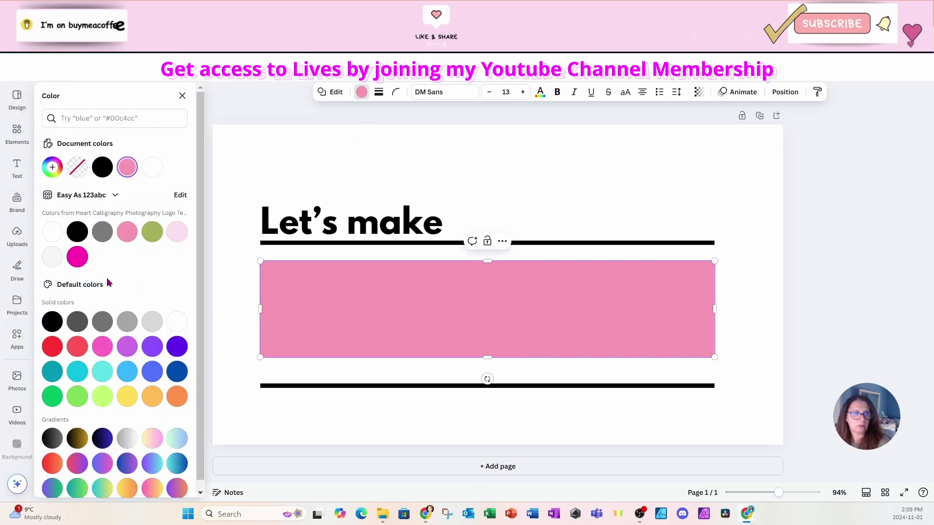
left_click(53, 238)
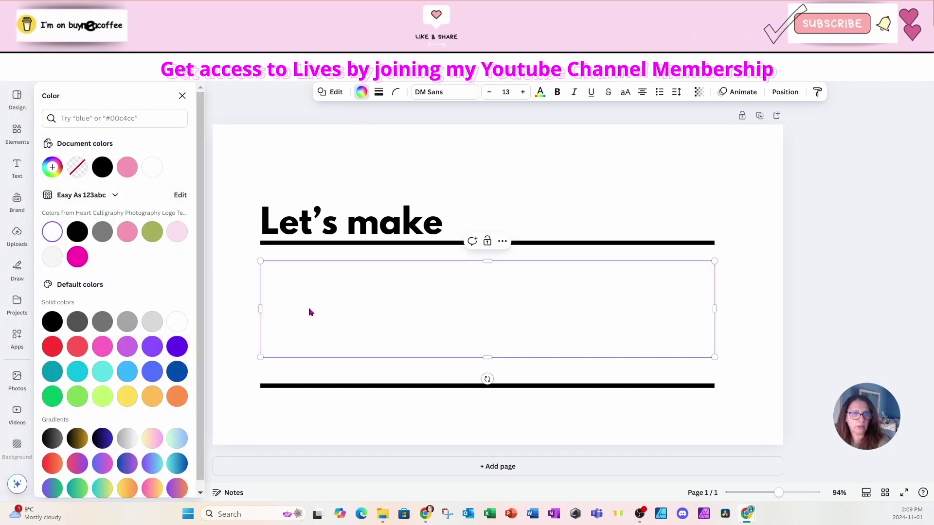
left_click_drag(483, 358, 484, 373)
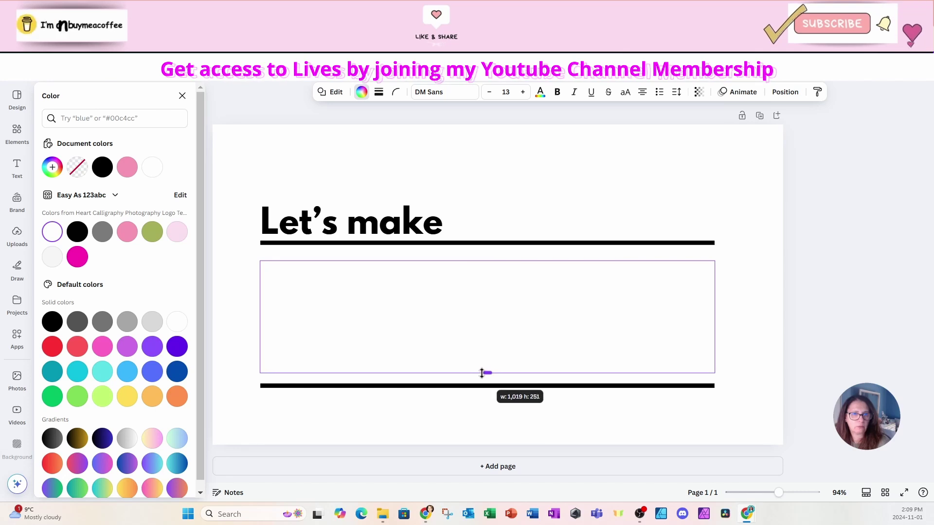
left_click_drag(487, 261, 488, 257)
Slide the white rectangle off the left edge of the page to uncover IMPOSSIBLE, and duplicate the page
left_click_drag(702, 360, 250, 357)
left_click(570, 224)
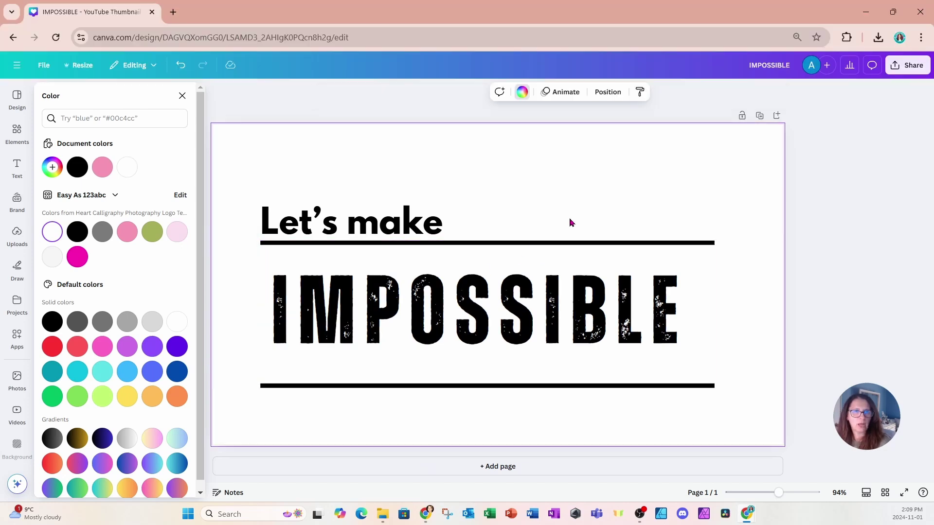
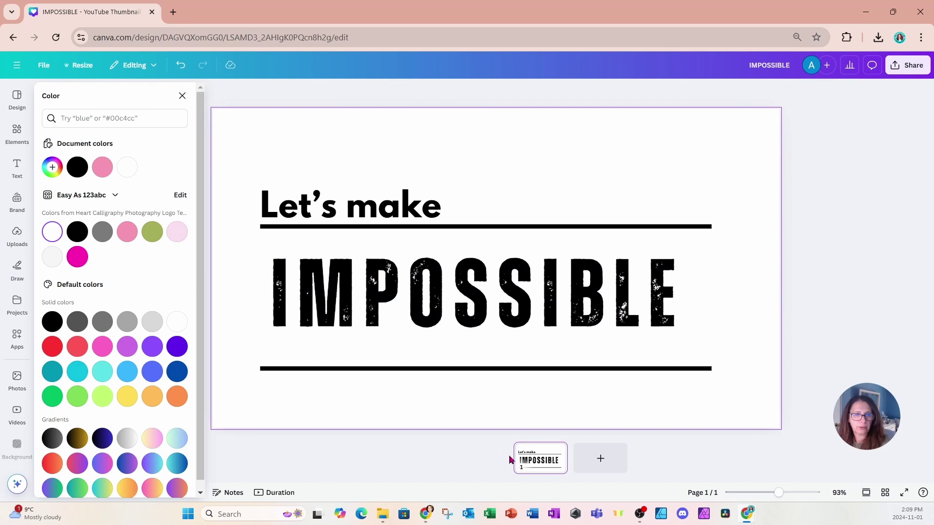
left_click(541, 467)
key("ctrl+d")
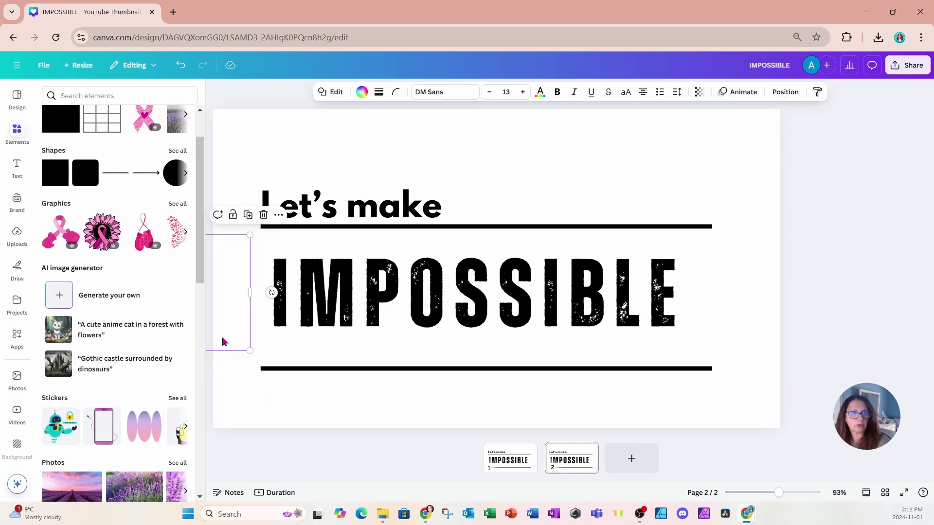
On page 2, slide the white rectangle back over the word IMPOSSIBLE between the two borders, and duplicate that page
left_click_drag(223, 342, 683, 347)
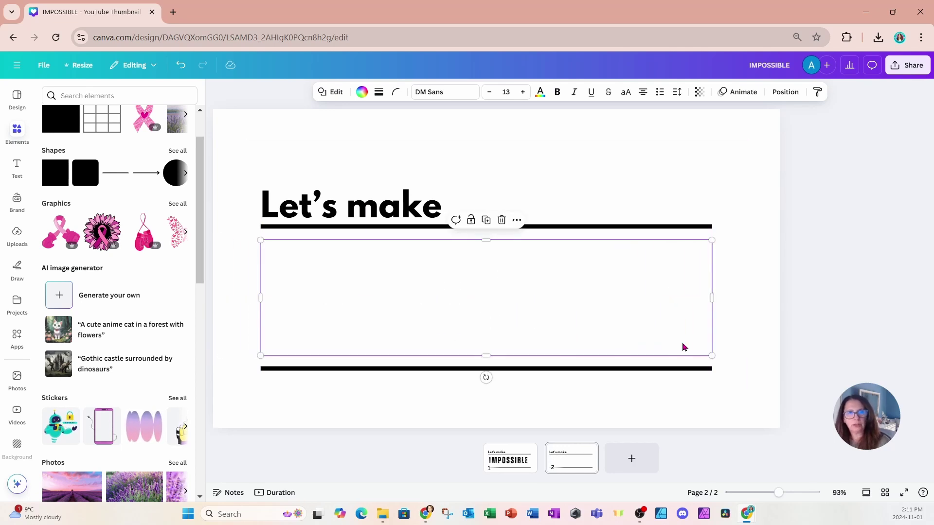
left_click(575, 467)
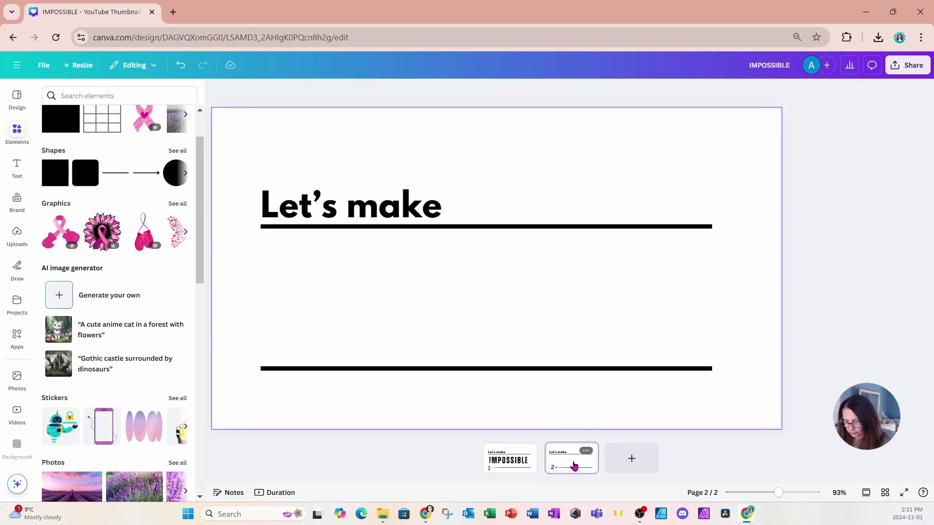
key("ctrl+d")
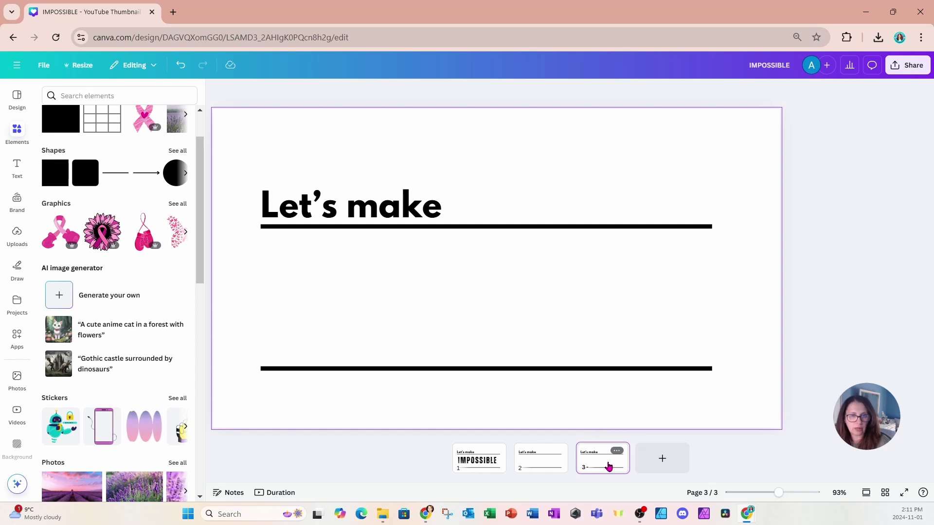
On page 3, move the IMPOSSIBLE table one layer up, above the white rectangle
left_click(584, 333)
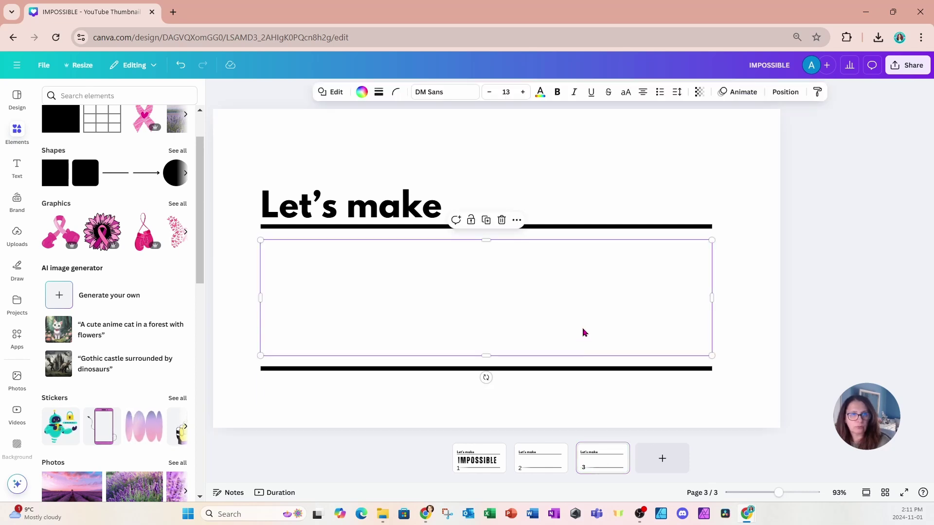
left_click(785, 96)
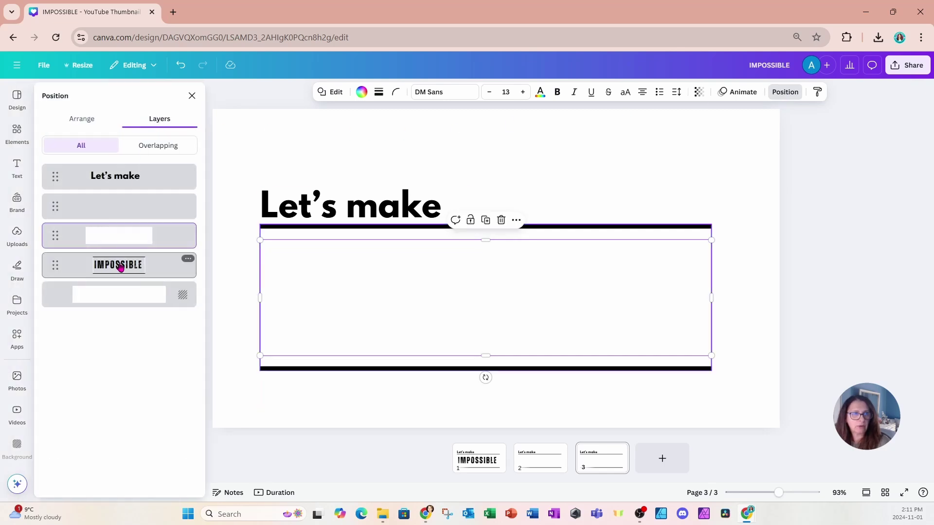
left_click_drag(120, 269, 124, 234)
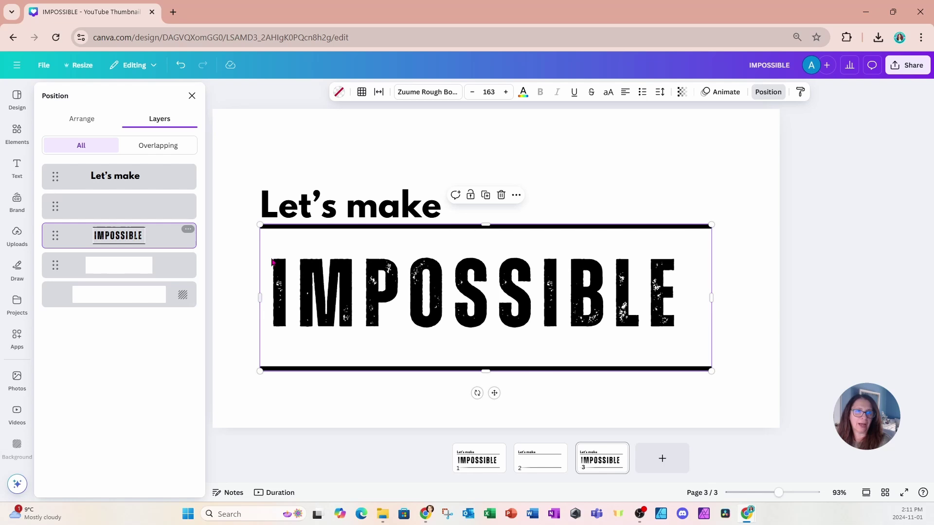
On page 3, shorten the word IMPOSSIBLE to POSSIBLE and set its letter spacing to 235
left_click(403, 298)
double_click(403, 293)
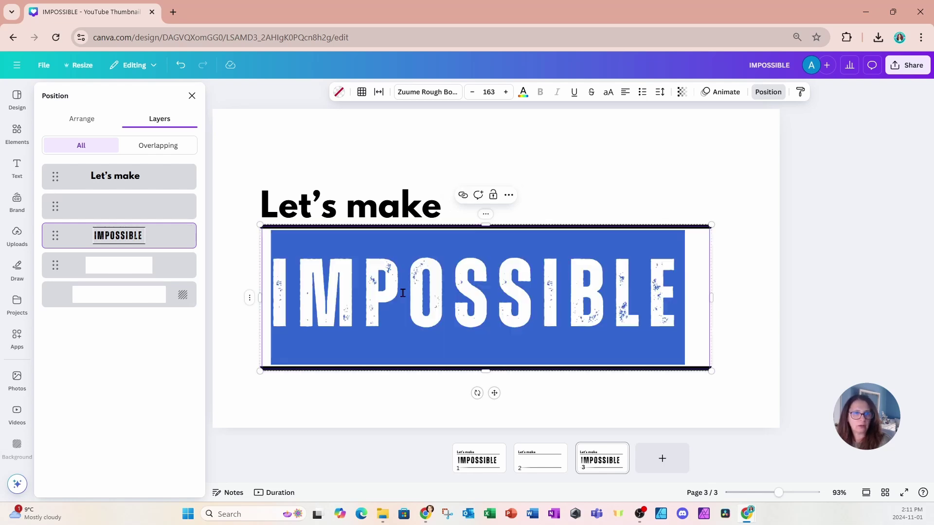
left_click(366, 297)
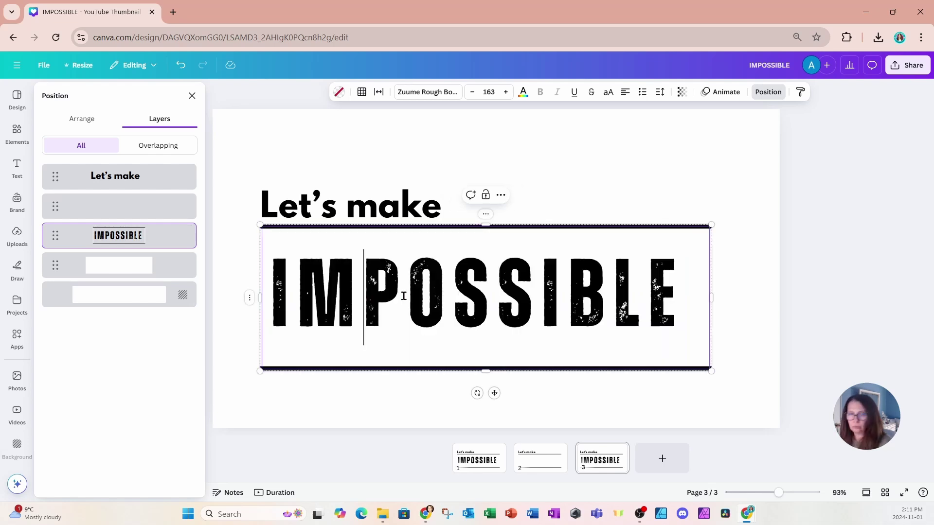
key("BackSpace")
key("BackSpace")
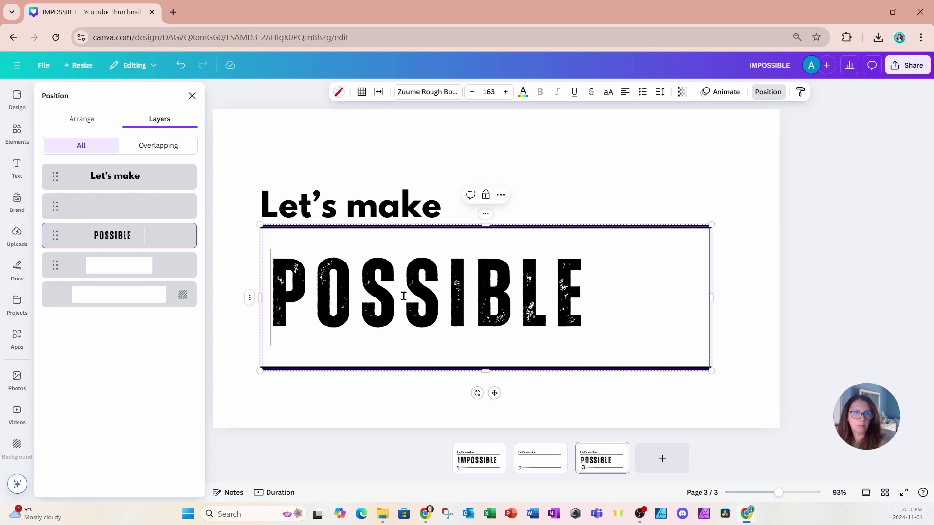
left_click(659, 98)
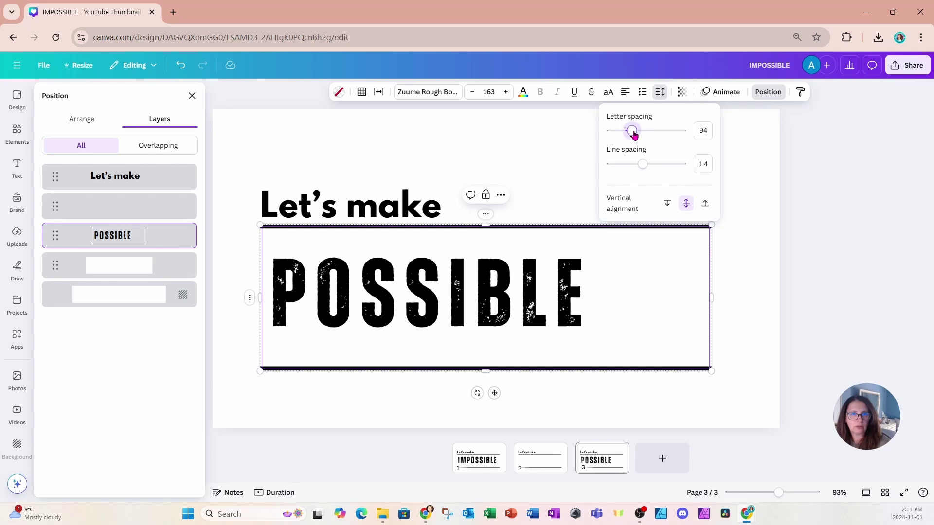
left_click_drag(633, 132, 643, 134)
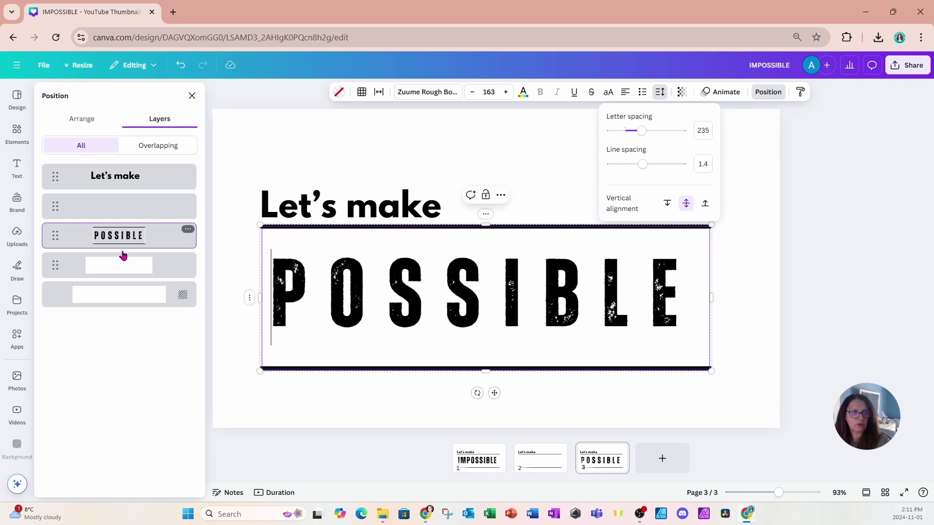
On page 3, move the white rectangle one layer up, above the POSSIBLE table
left_click_drag(114, 269, 118, 232)
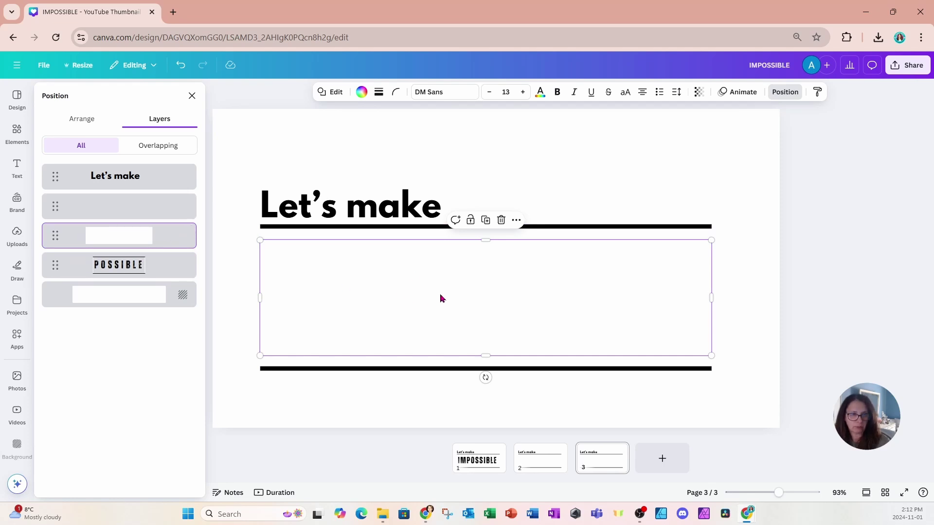
Duplicate page 3 and, on the new page 4, slide the white rectangle off the page's left edge to uncover POSSIBLE
left_click(599, 464)
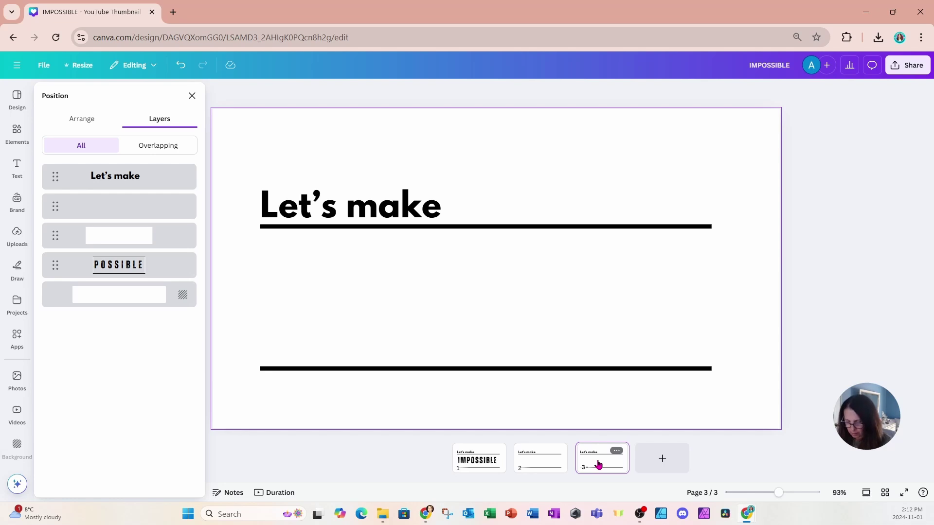
key("ctrl+d")
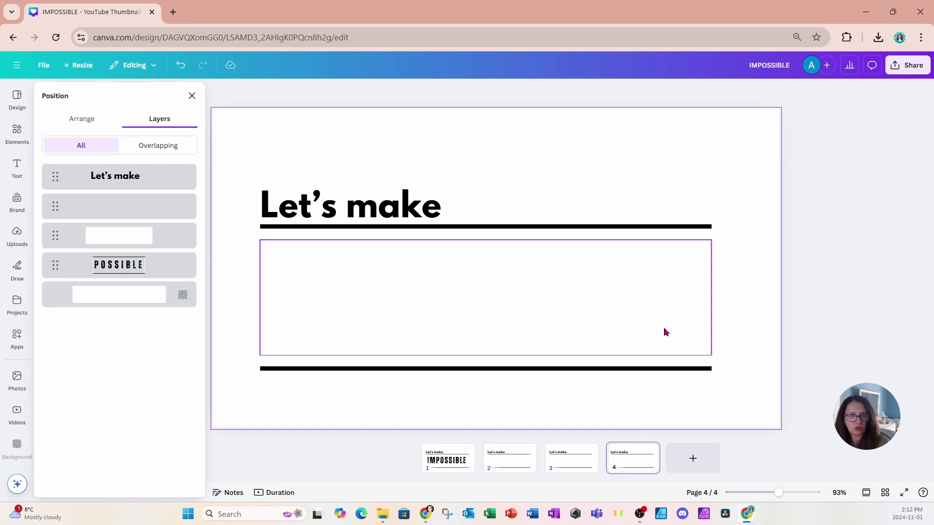
left_click_drag(681, 335, 224, 326)
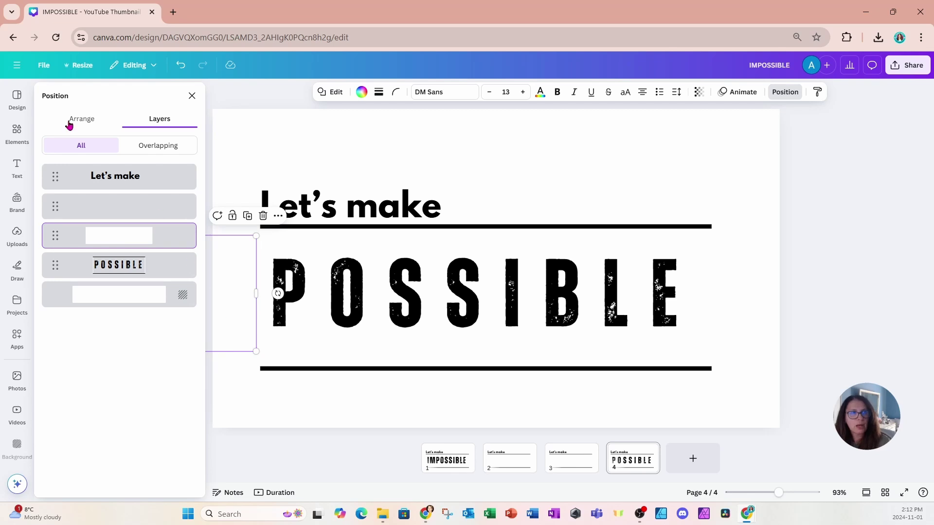
Add the pink ribbon graphic with a heart to page 4, tilt it clockwise and enlarge it to nearly the full page height
left_click(15, 136)
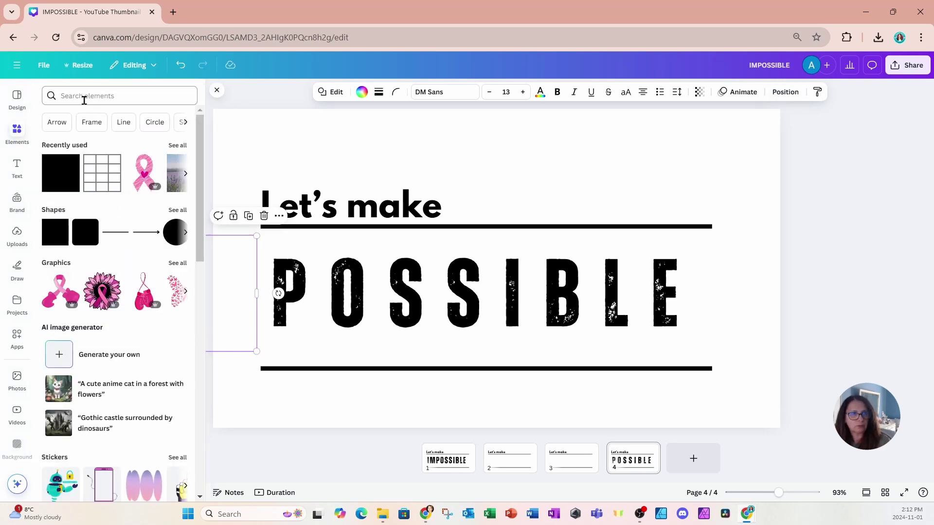
left_click(144, 180)
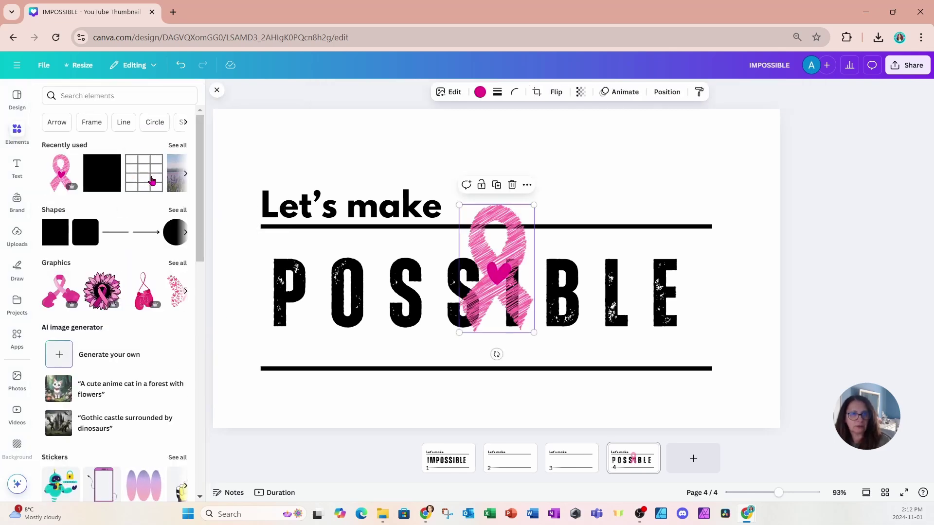
left_click_drag(534, 333, 486, 384)
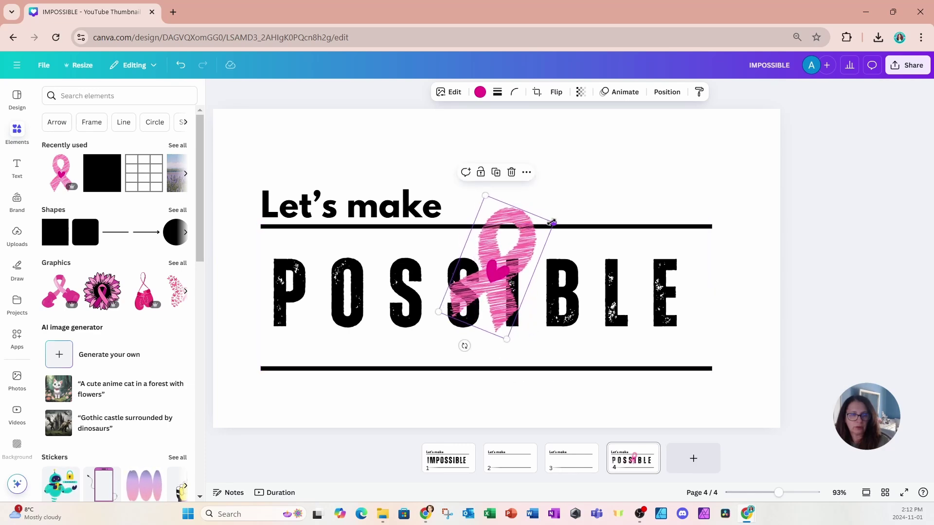
left_click_drag(549, 229, 711, 152)
left_click_drag(638, 166, 552, 213)
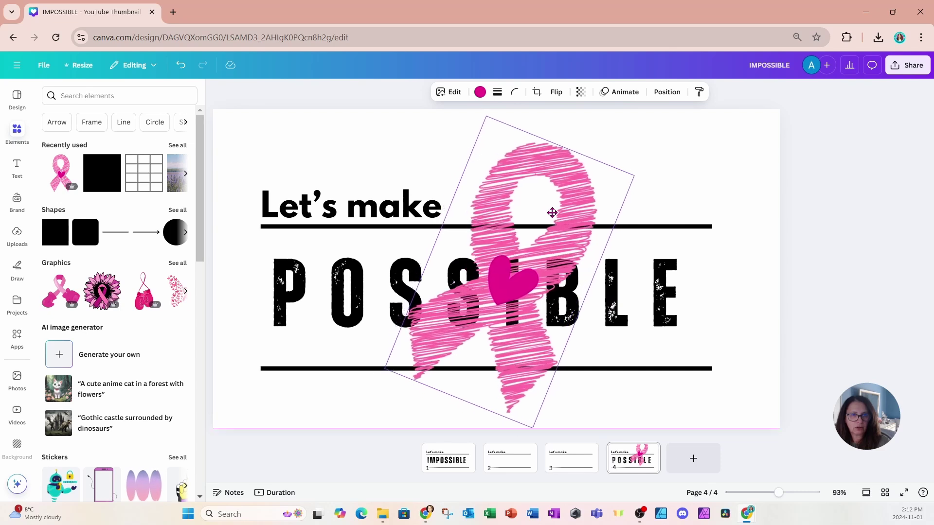
Move the pink ribbon down the layer order so it sits behind the POSSIBLE table
left_click(668, 95)
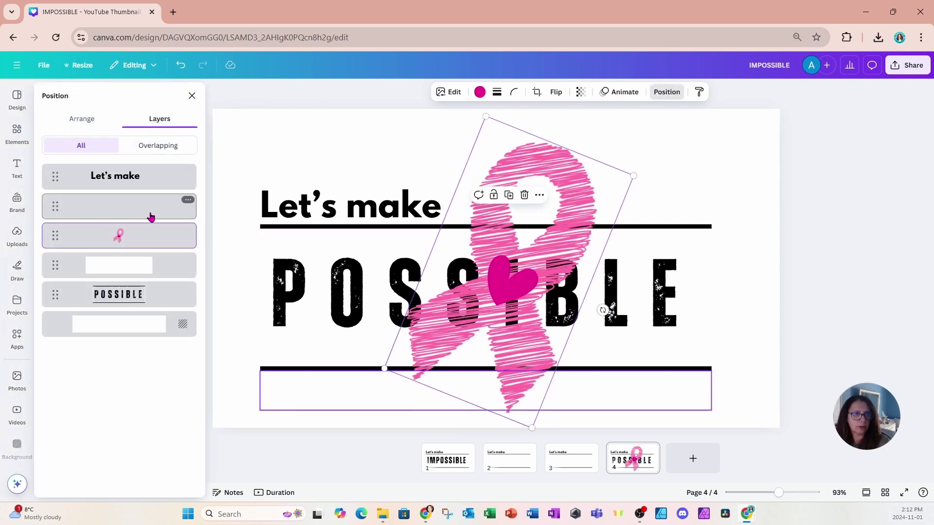
left_click_drag(142, 244, 138, 311)
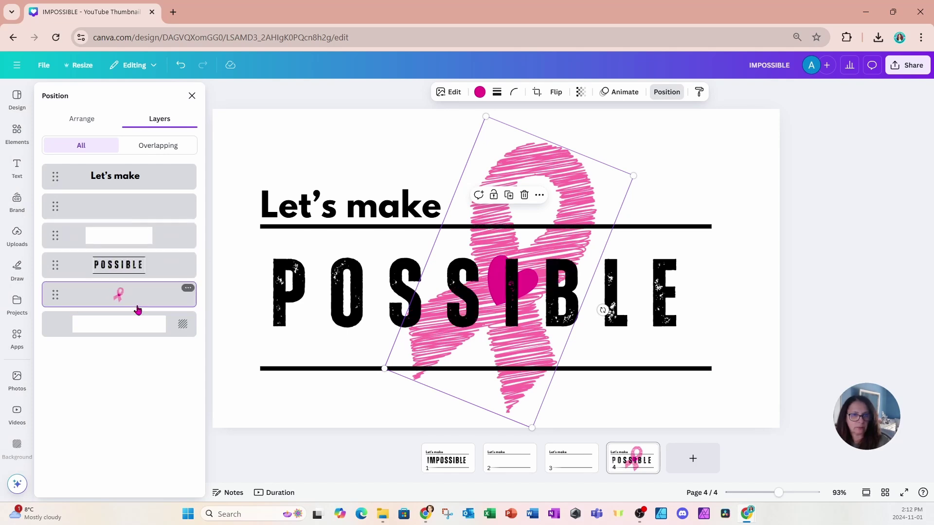
Apply the Succession animation on enter to the ribbon, with the lowest speed and the highest intensity
left_click(618, 94)
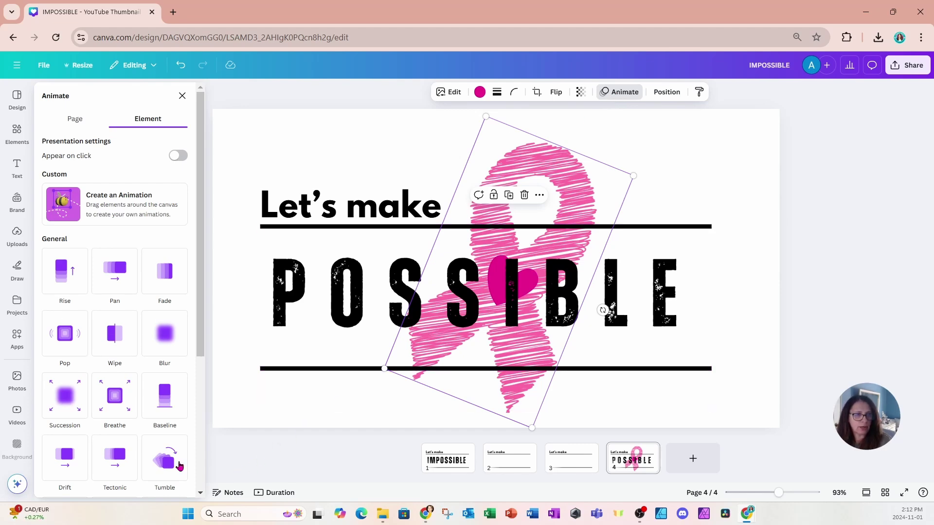
left_click(68, 399)
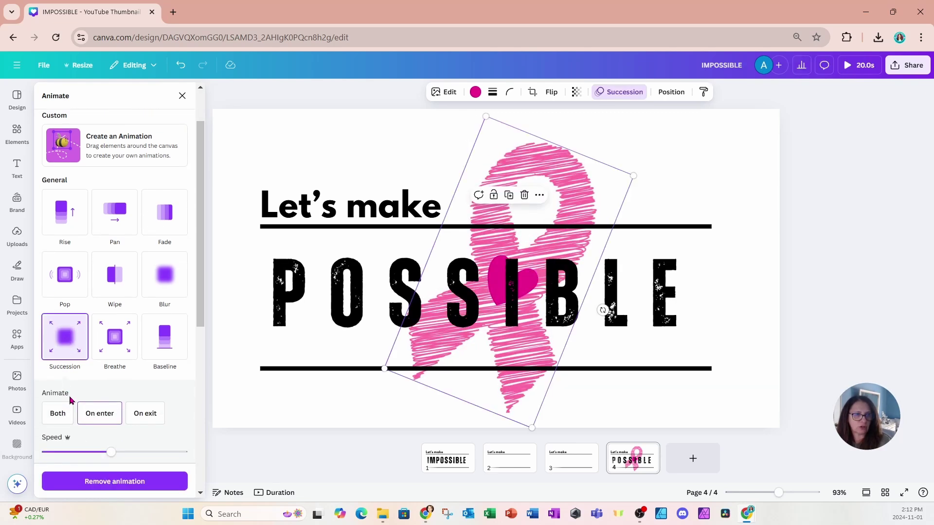
scroll(125, 421, "down", 2)
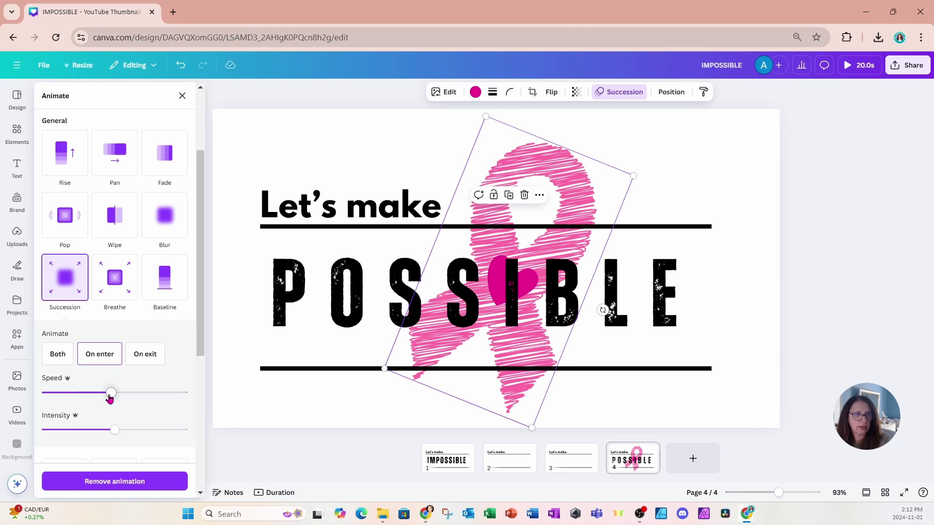
left_click_drag(111, 395, 47, 393)
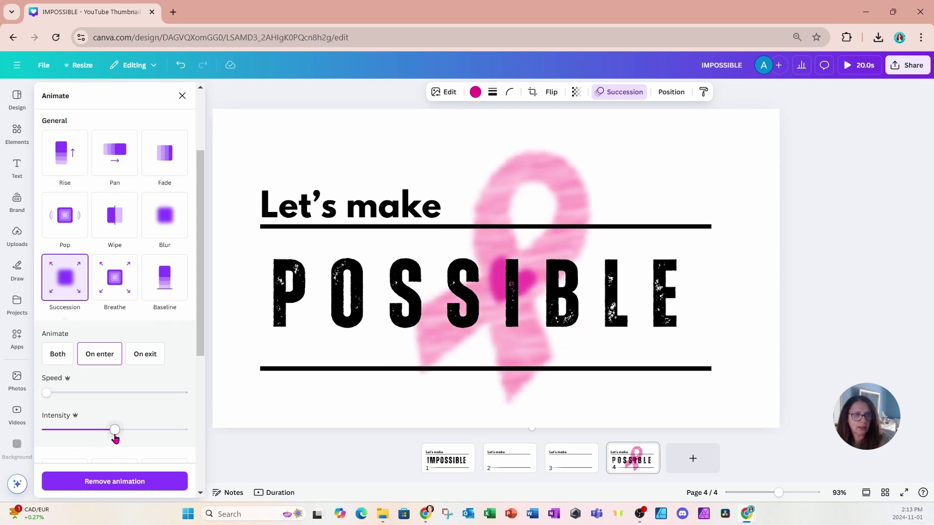
left_click_drag(115, 433, 183, 430)
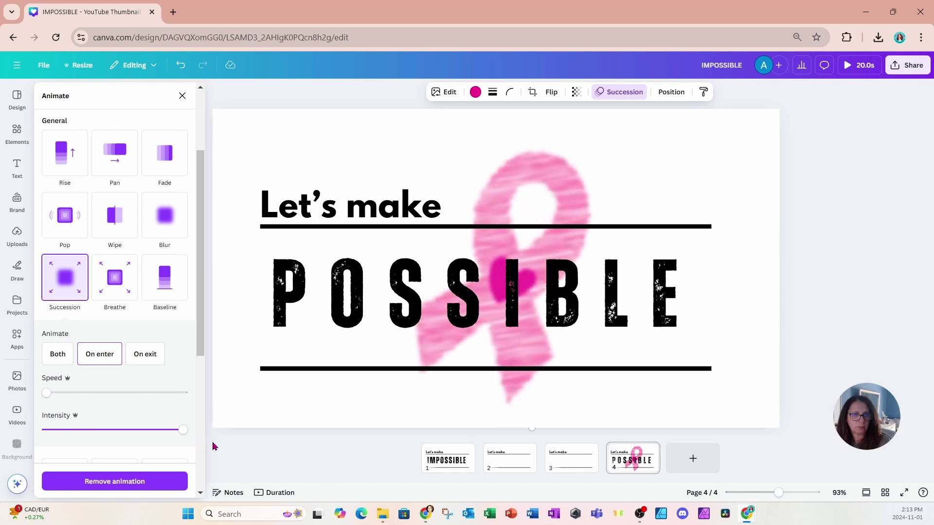
left_click(212, 446)
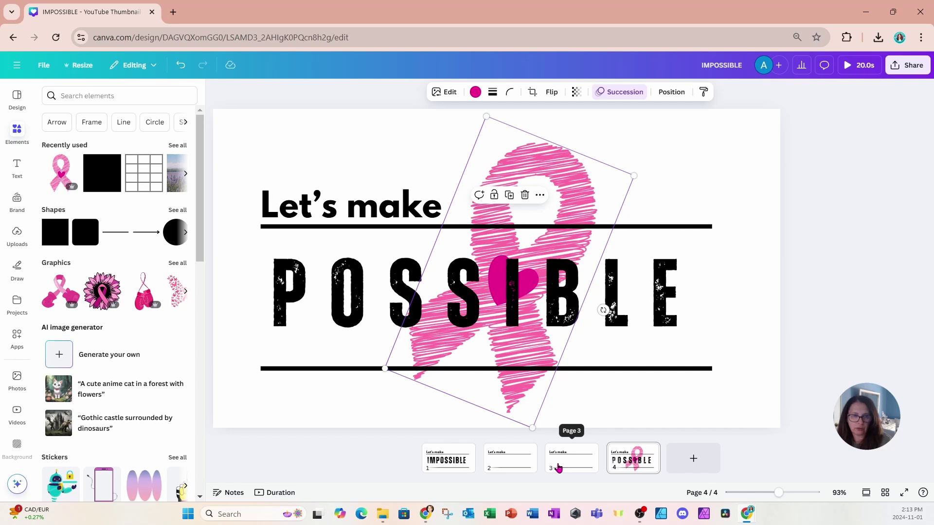
Add a Match & Move transition lasting 1.2 seconds after page 1 and apply it between all pages
mouse_move(480, 472)
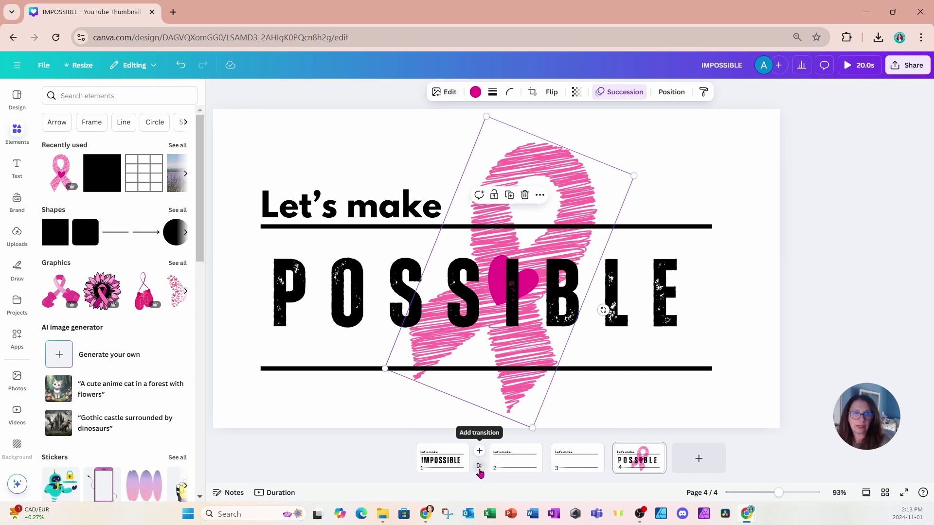
left_click(479, 467)
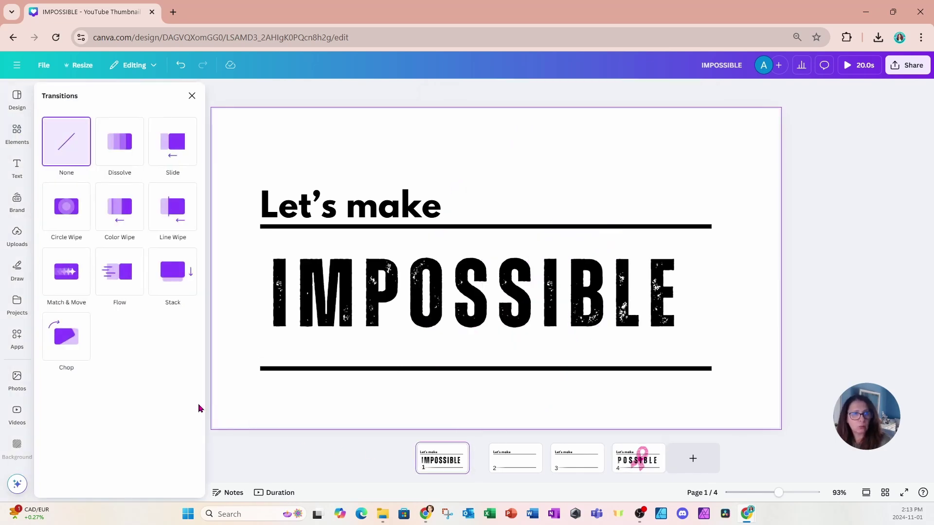
left_click(66, 282)
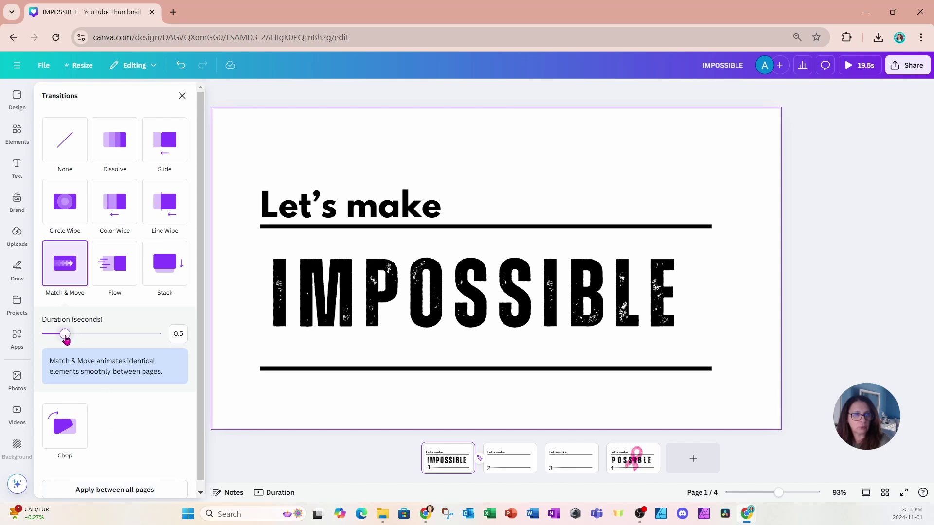
left_click_drag(66, 339, 98, 341)
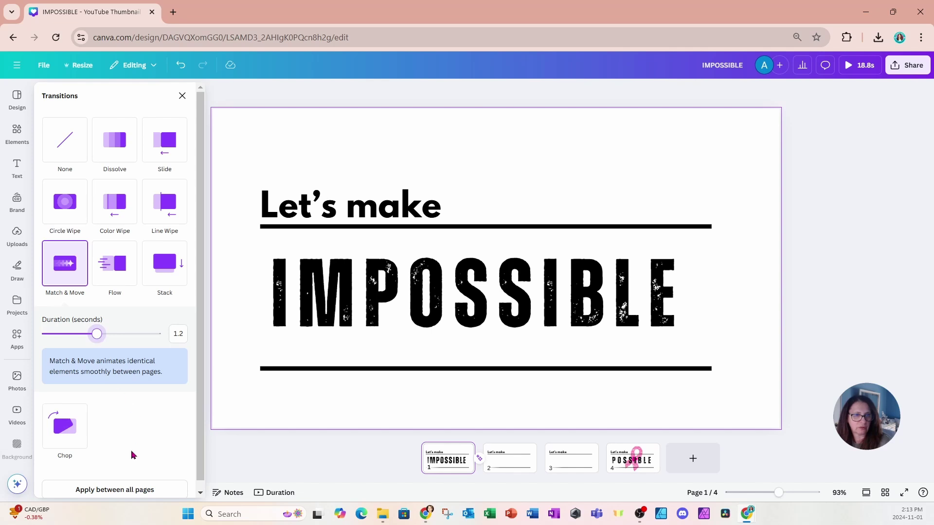
left_click(103, 491)
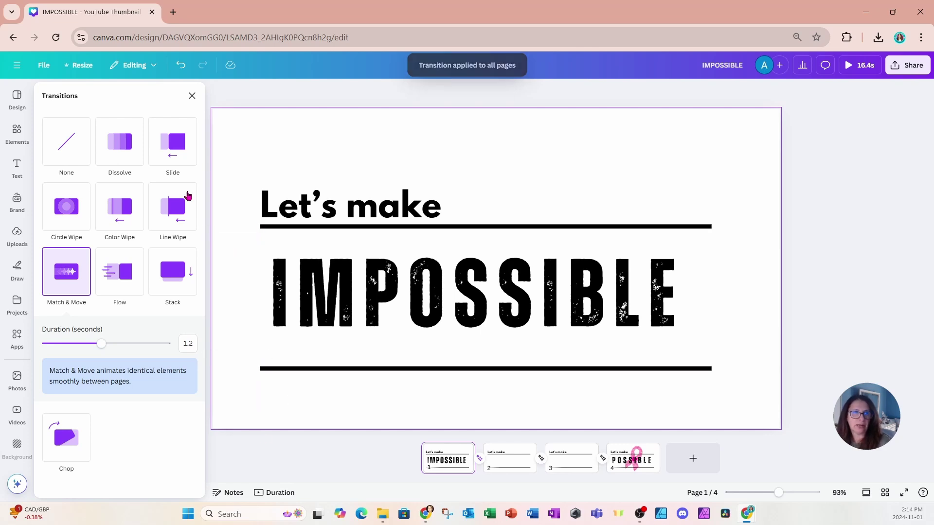
left_click(193, 97)
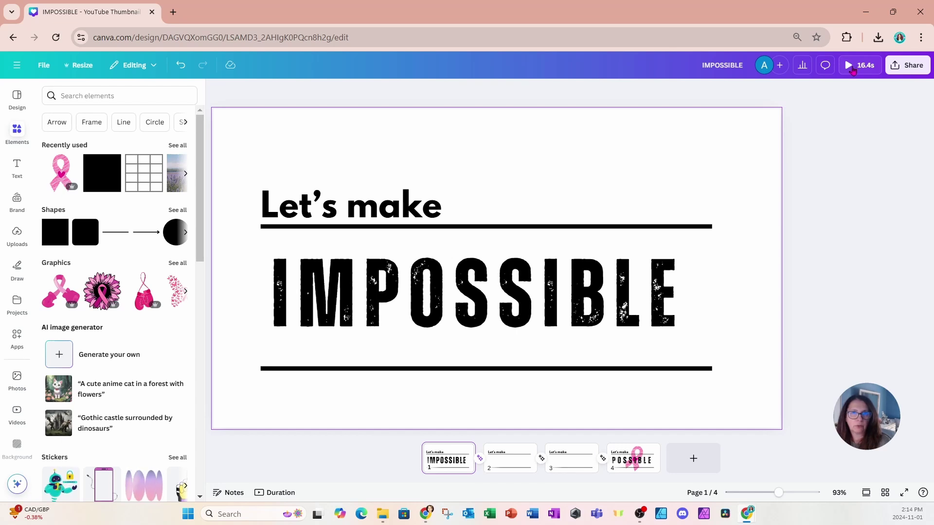
Preview the animated design to examine the transitions and page timing
left_click(854, 71)
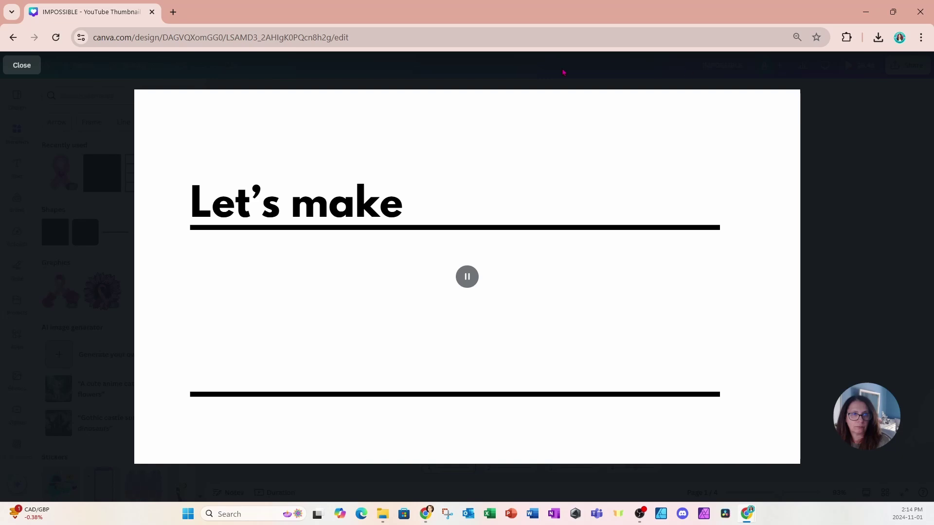
left_click(36, 68)
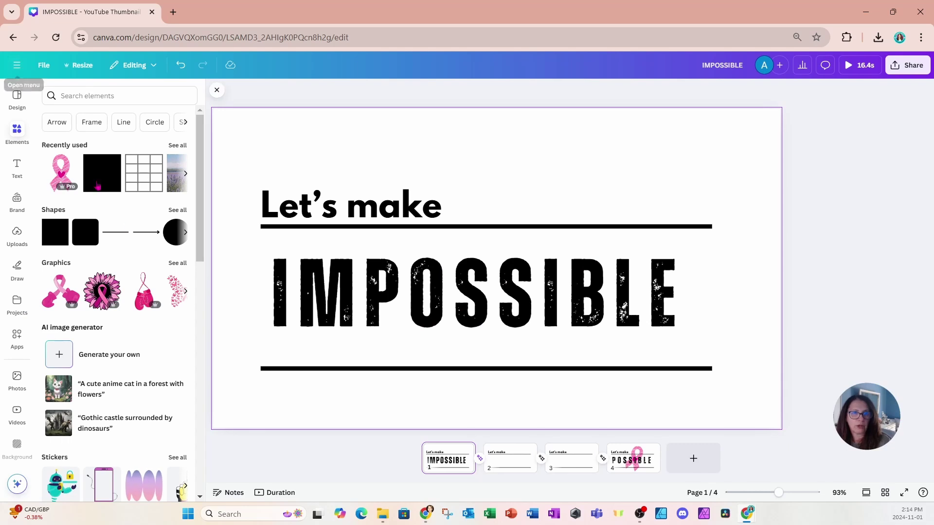
Show the page durations, set page 1's timing to 3.5 seconds and apply it to all four pages
left_click(268, 494)
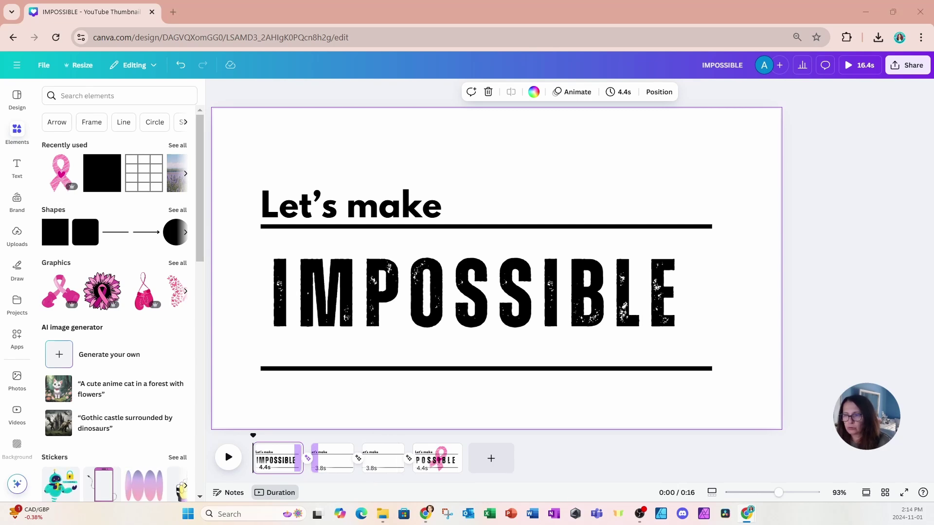
left_click(263, 468)
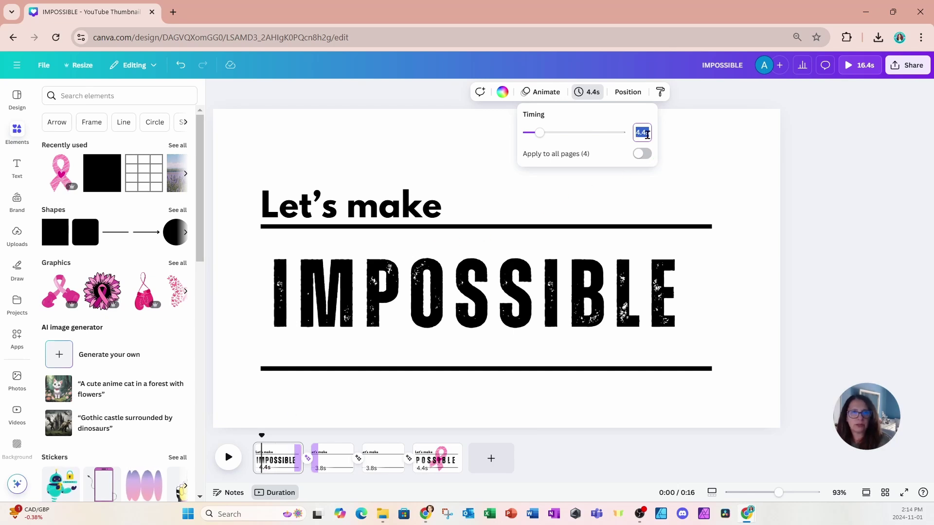
type("3.5")
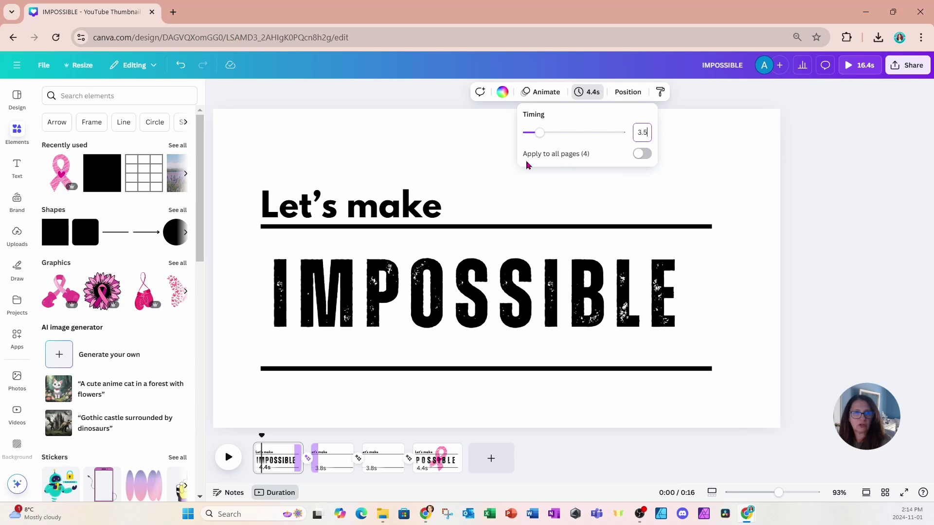
left_click(638, 156)
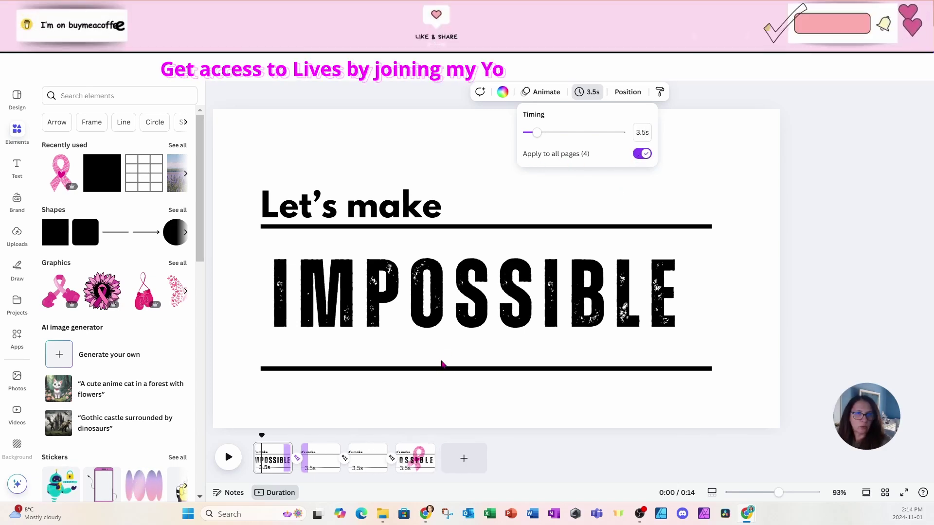
Review the Match & Move transition settings between pages 1 and 2 and preview the whole design
left_click(308, 472)
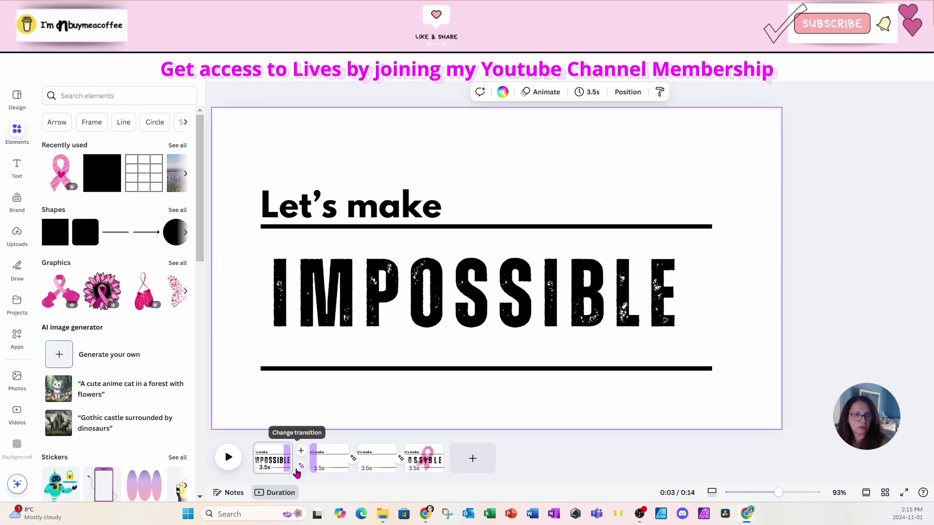
left_click(302, 468)
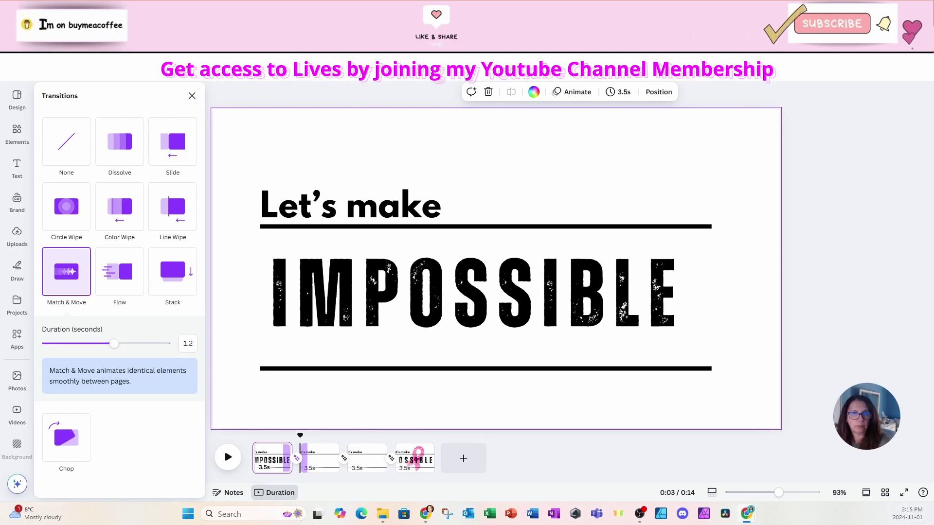
left_click(851, 69)
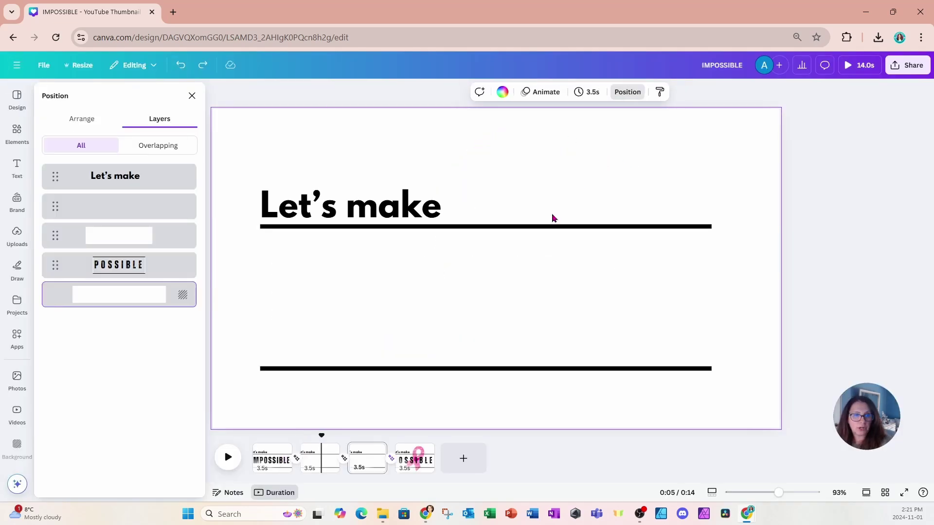
Set the timing of page 2 to 1.1 seconds without applying it to all pages
left_click(311, 469)
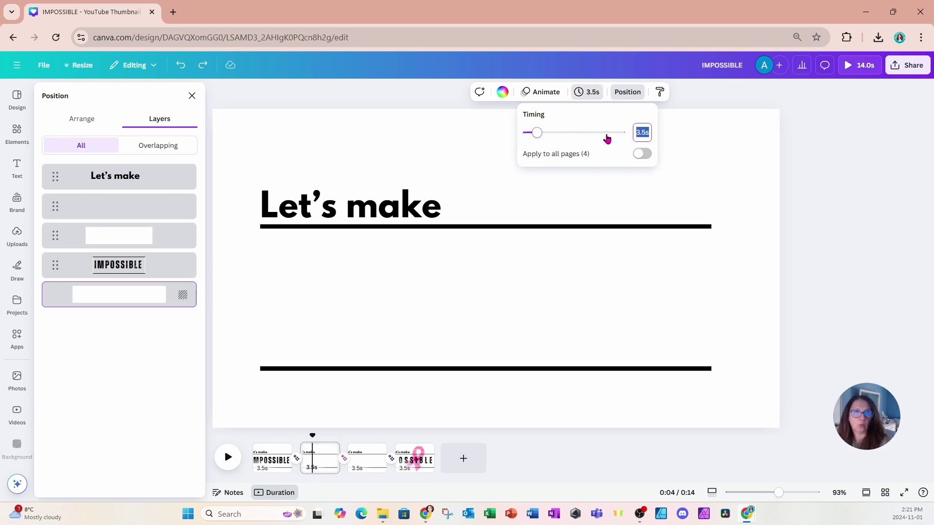
left_click(649, 131)
left_click_drag(649, 131, 638, 131)
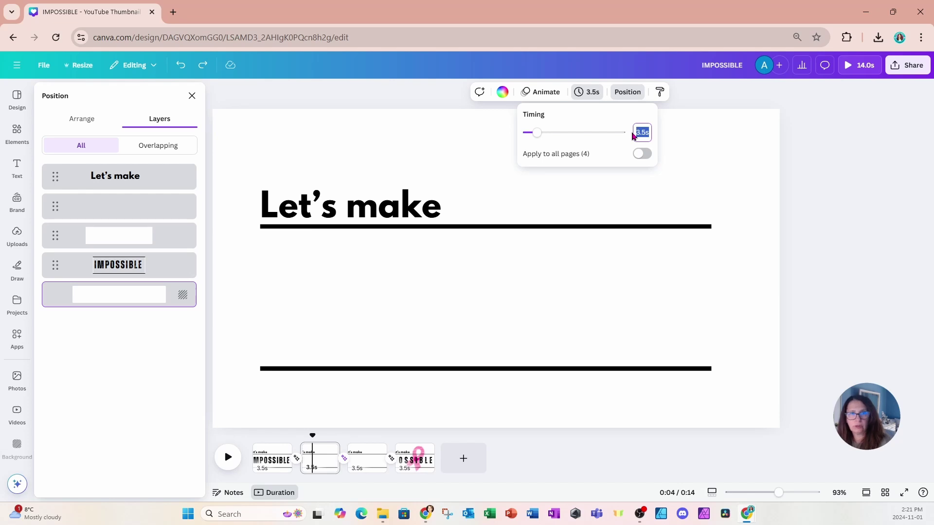
type("1")
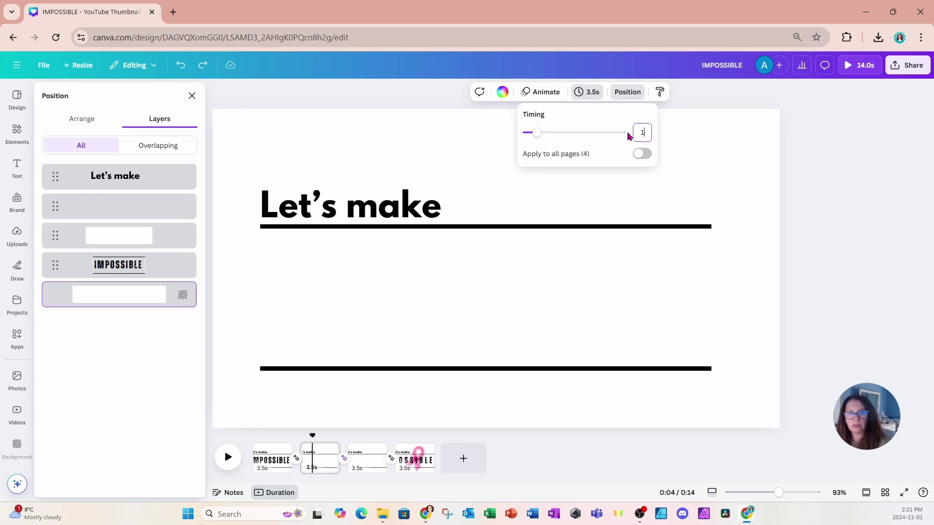
type(".1")
key("Return")
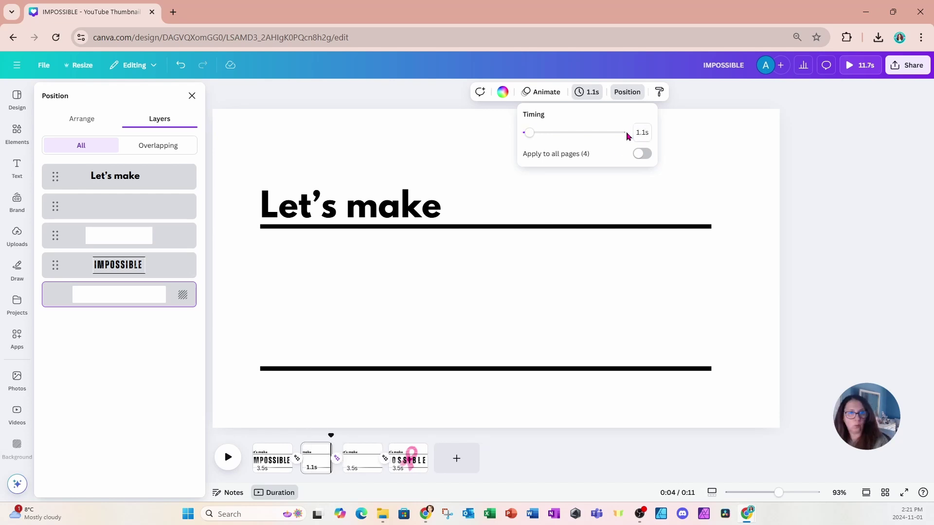
Set the timing of page 3 to 1.0 second and preview the animated design
left_click(349, 475)
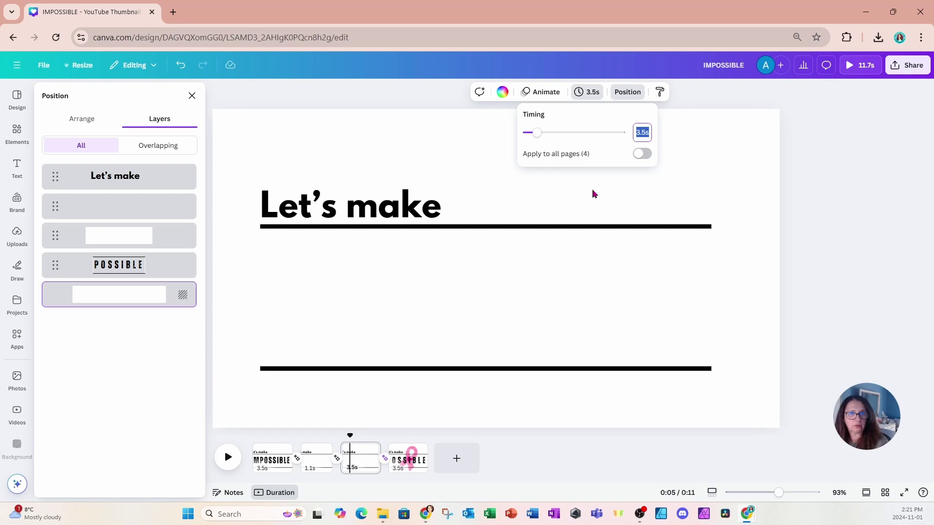
type("1")
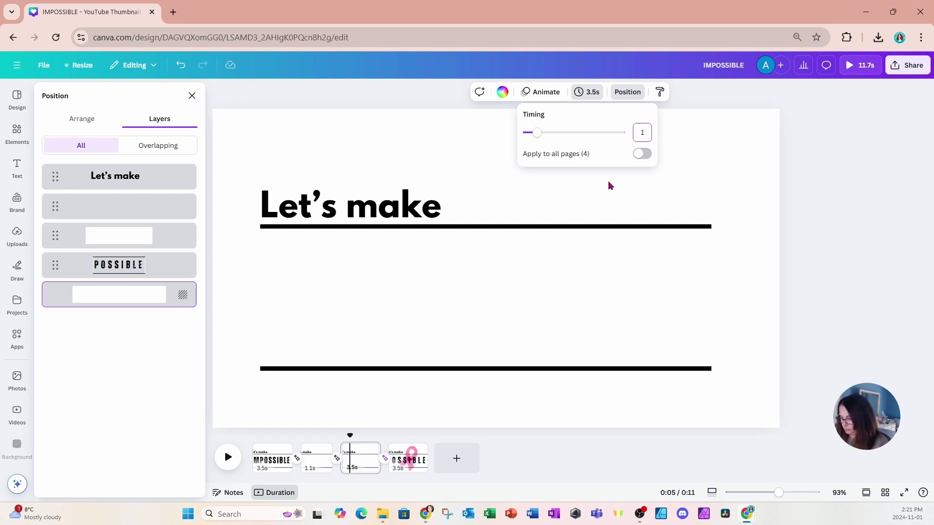
key("Return")
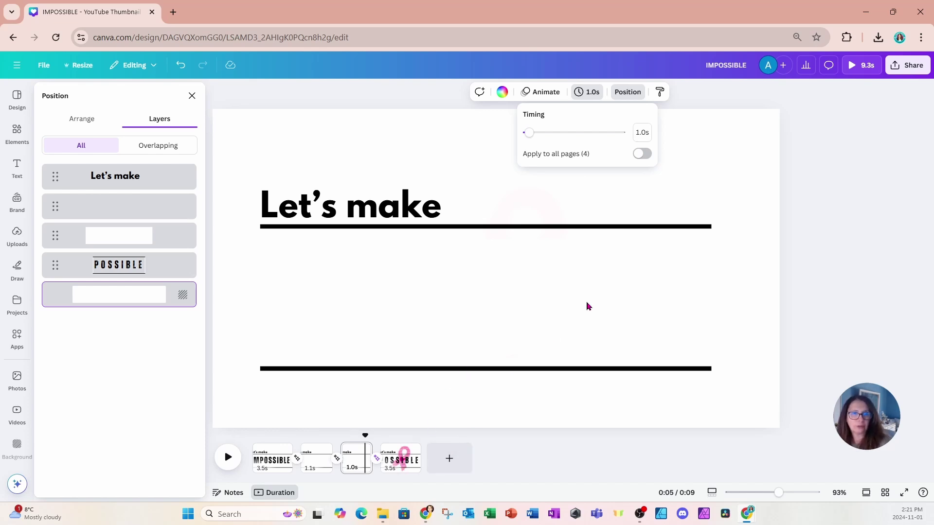
left_click(857, 71)
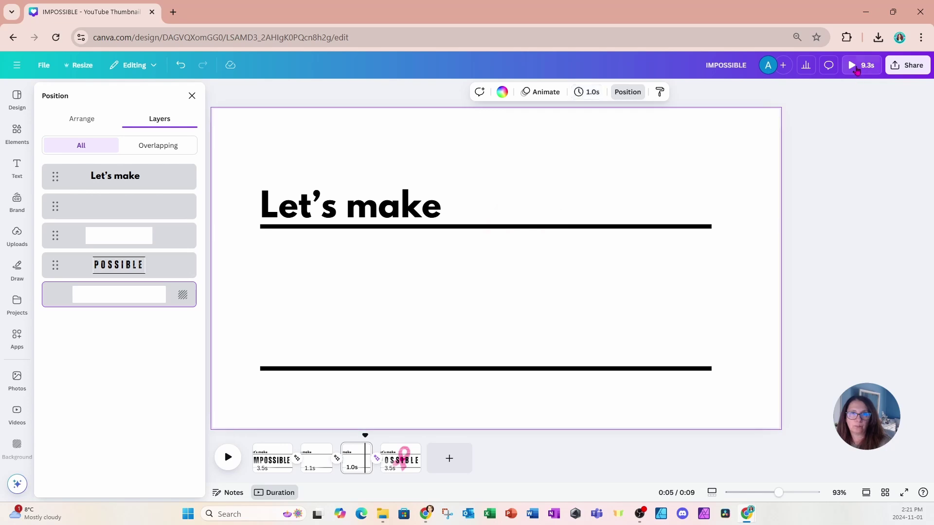